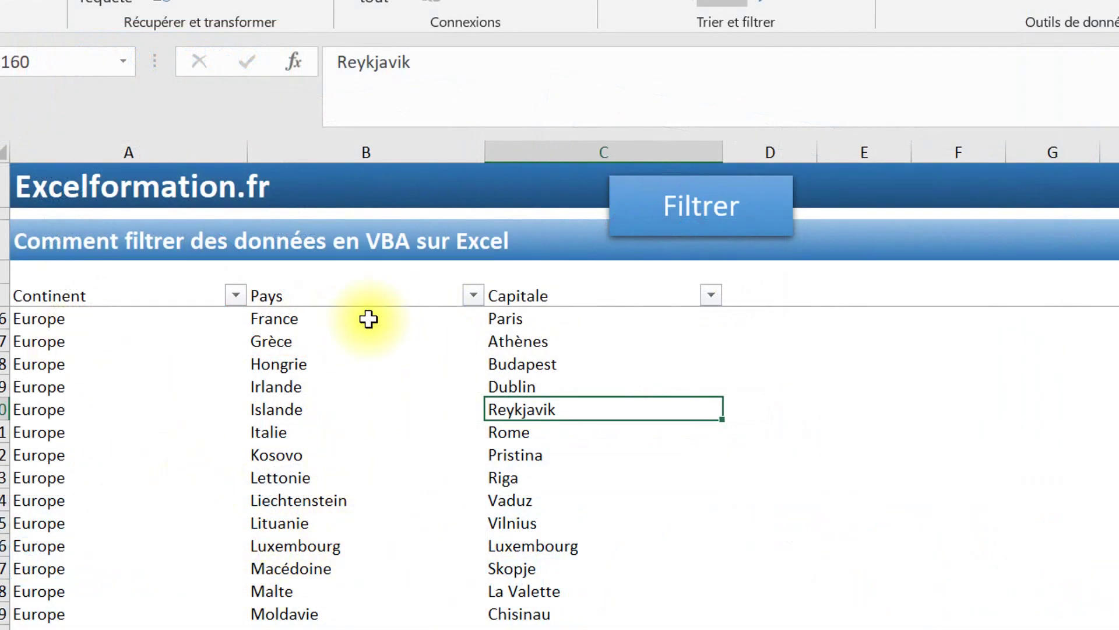
Filter the Capitale column to Paris by entering 'Pa' in the Filtrer prompt.
click(274, 384)
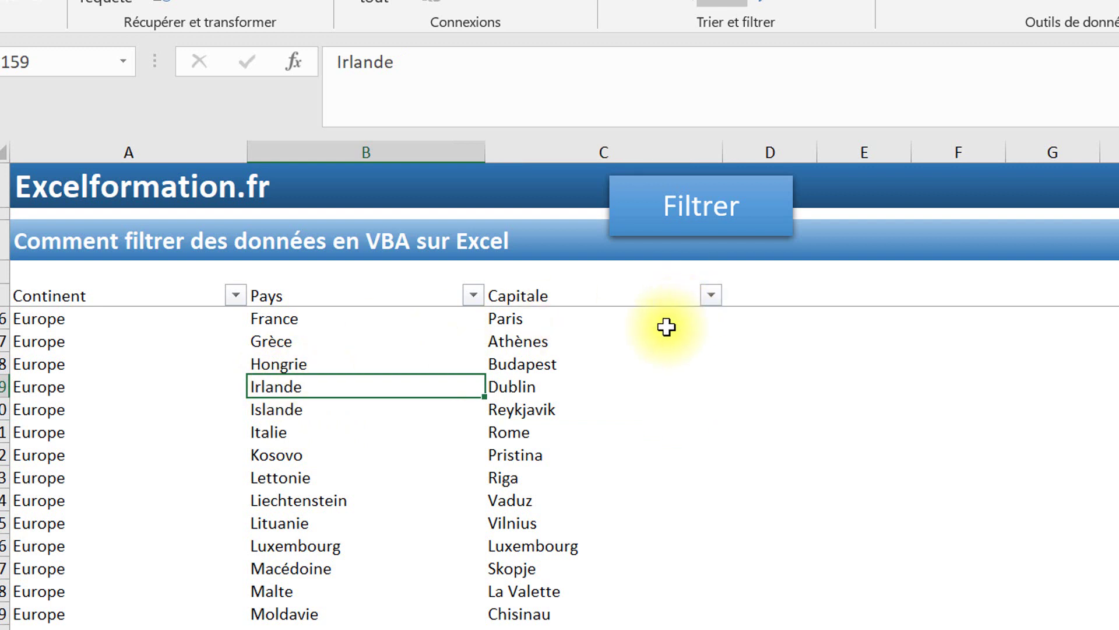
click(576, 388)
click(654, 215)
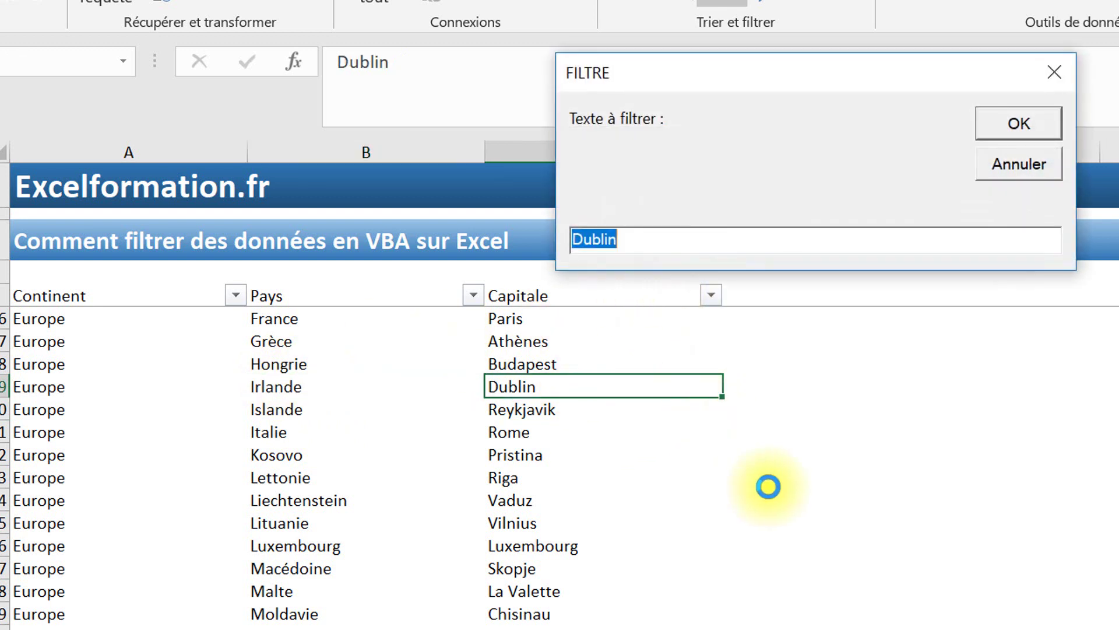
text(Paris)
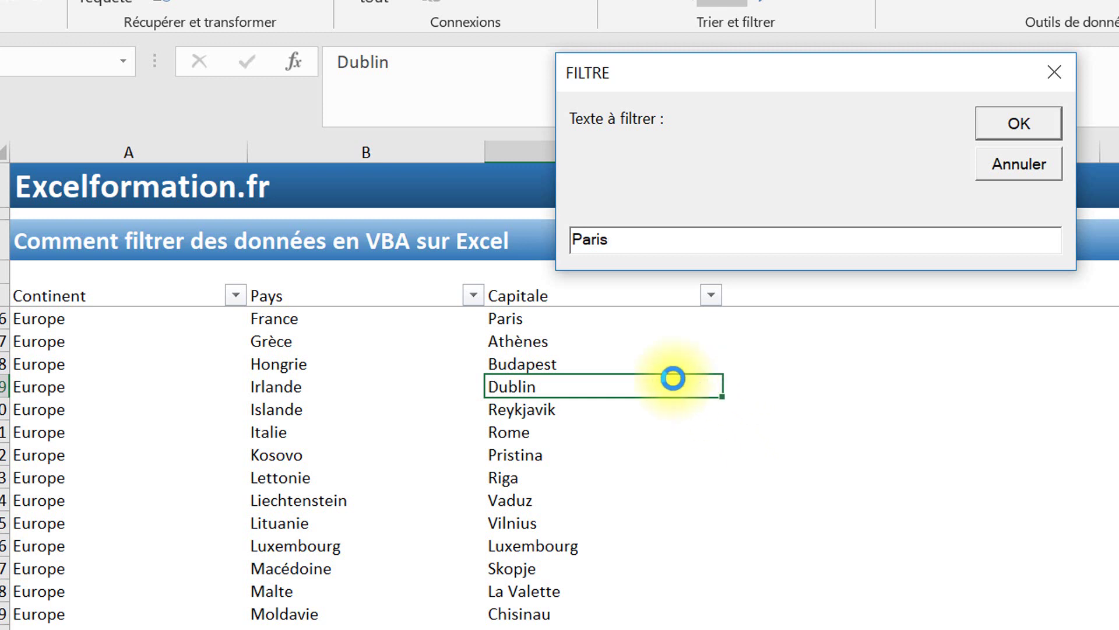
click(1040, 133)
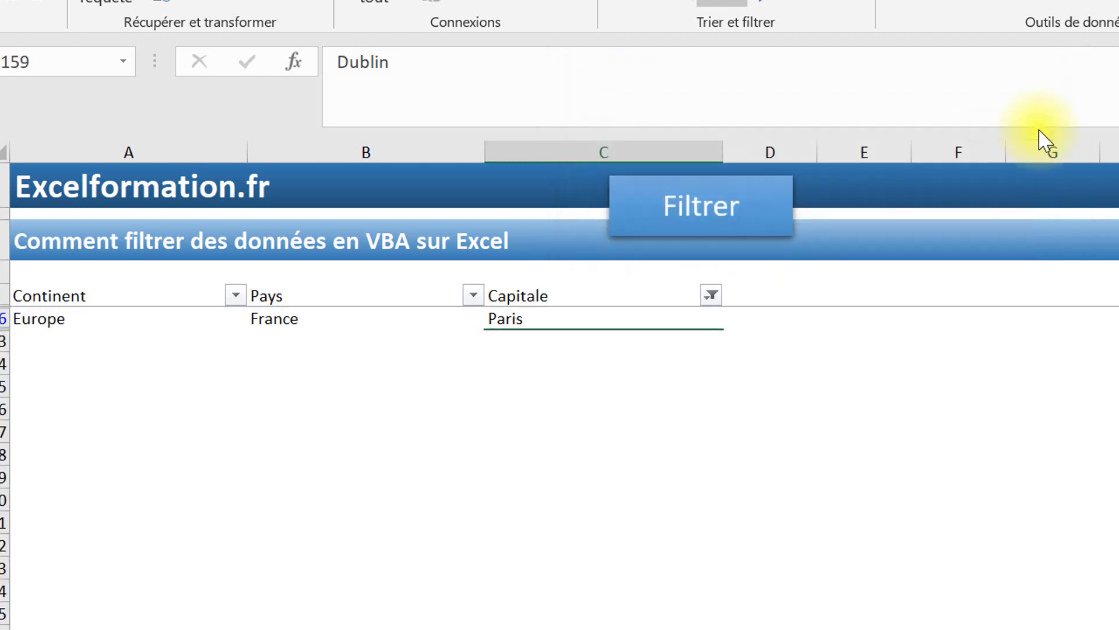
Refilter the table on the Continent column to show Europe.
click(176, 317)
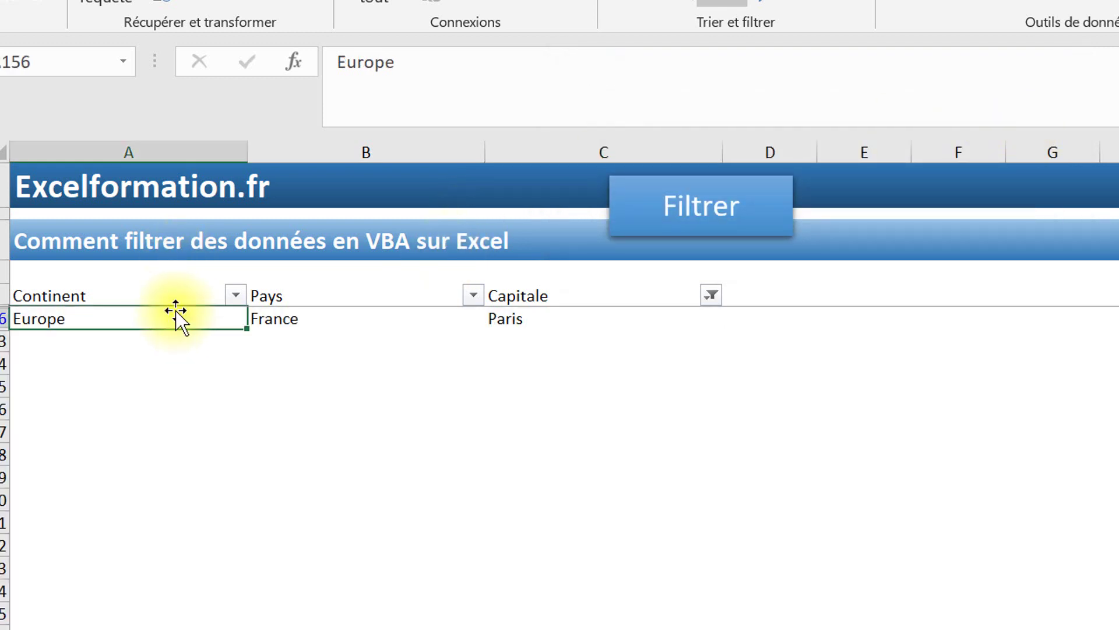
click(749, 203)
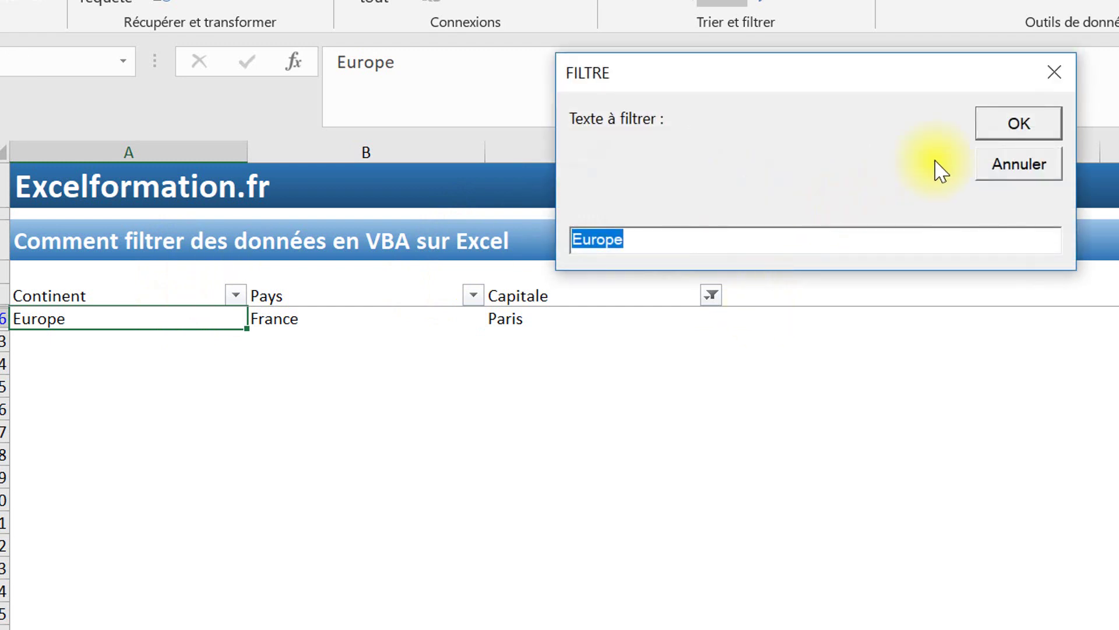
click(1040, 135)
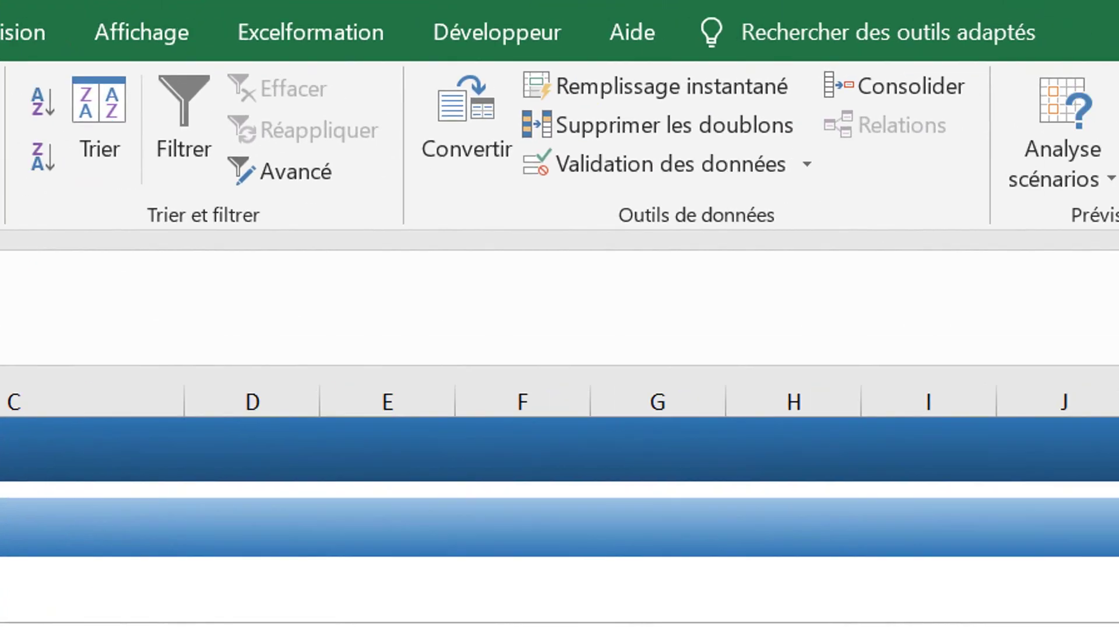
Draw a text box on the banner over columns C–D reading 'Filtrer', centred.
click(82, 19)
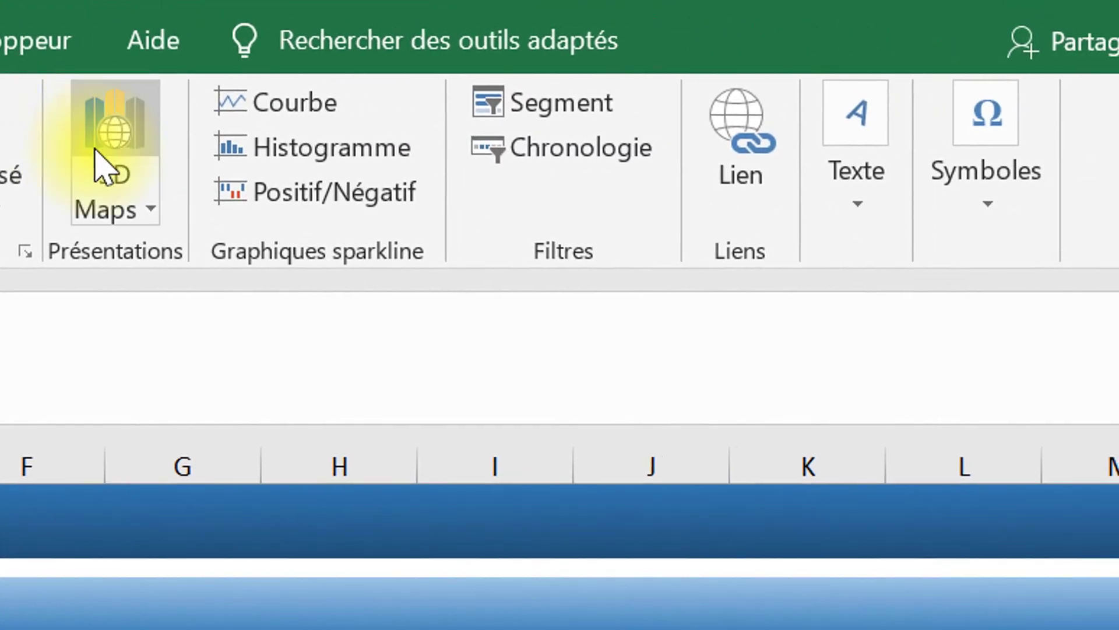
click(843, 216)
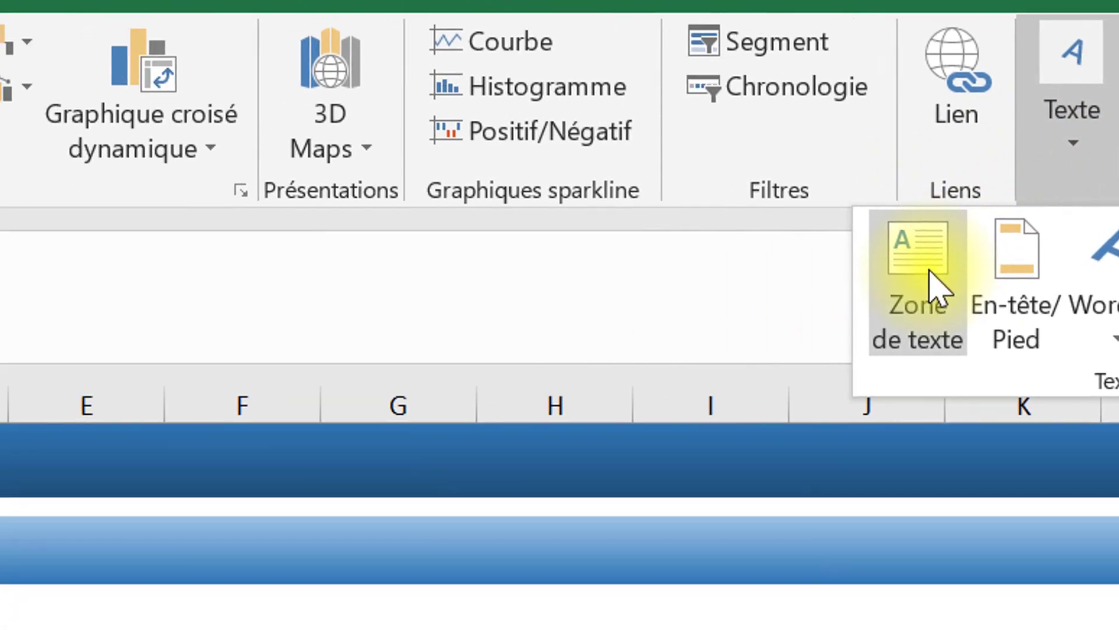
click(726, 344)
drag(647, 166, 951, 267)
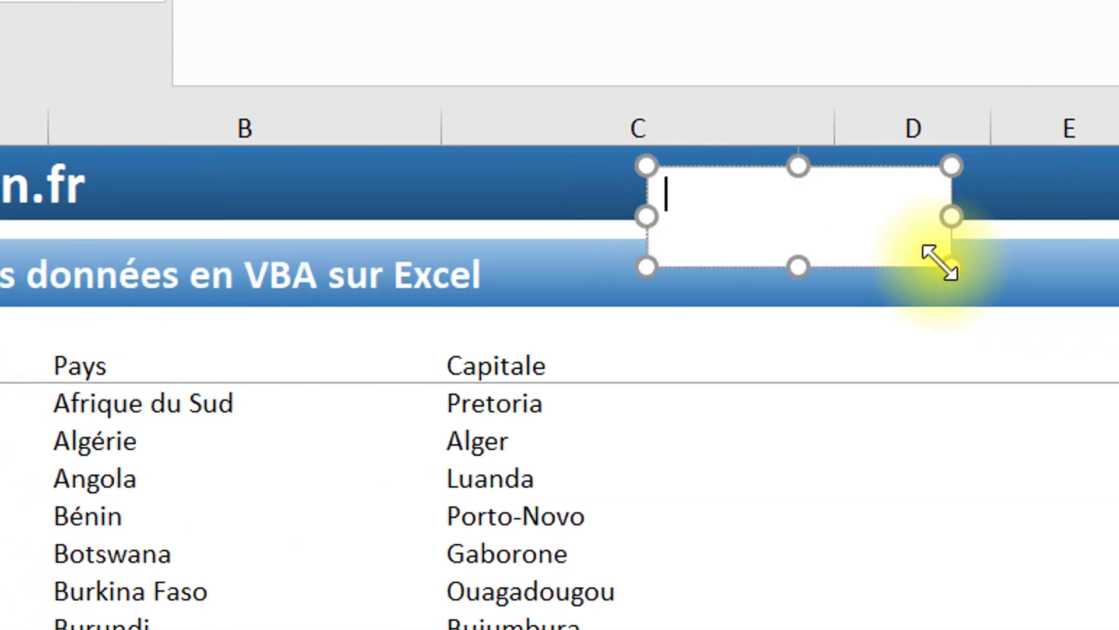
text(Filtrer)
key(ctrl+a)
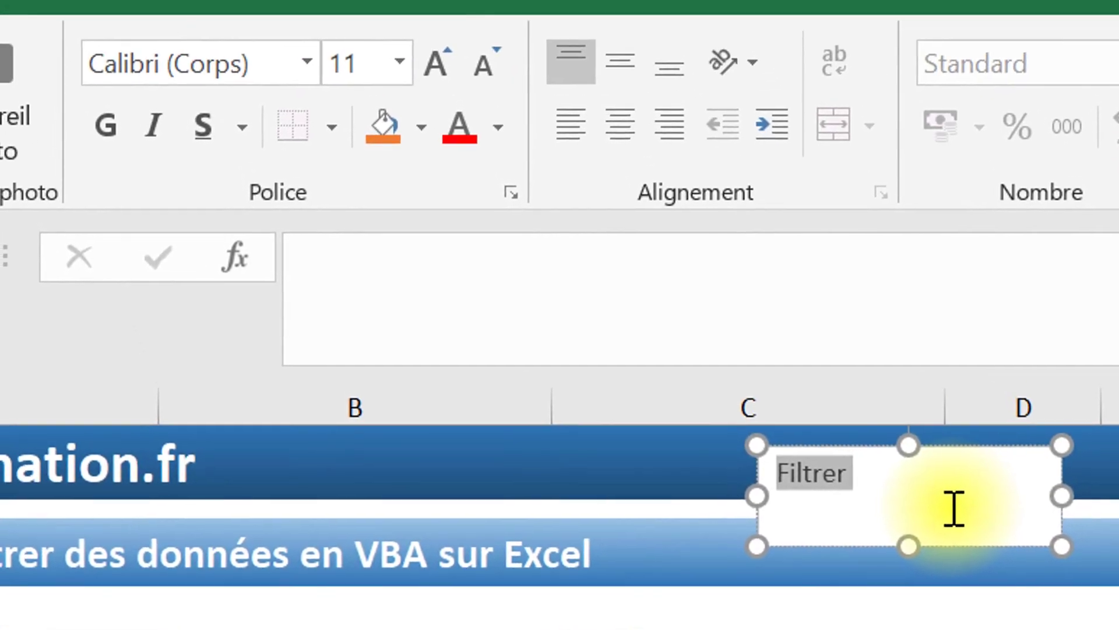
click(620, 124)
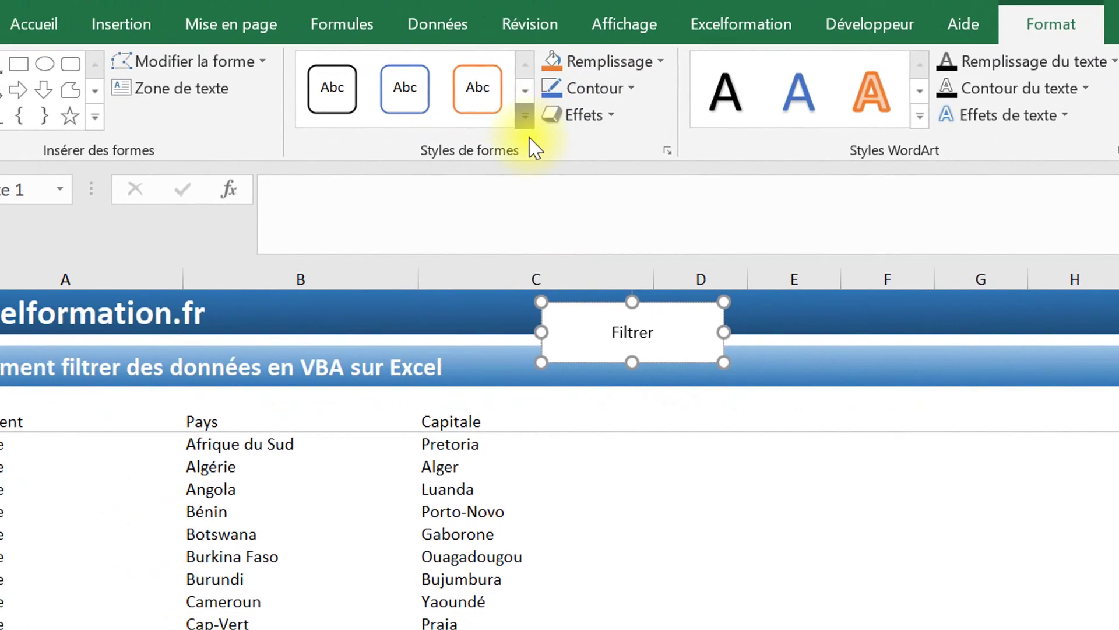
Apply a blue shape style and enlarge the Filtrer text to 20 pt.
click(476, 126)
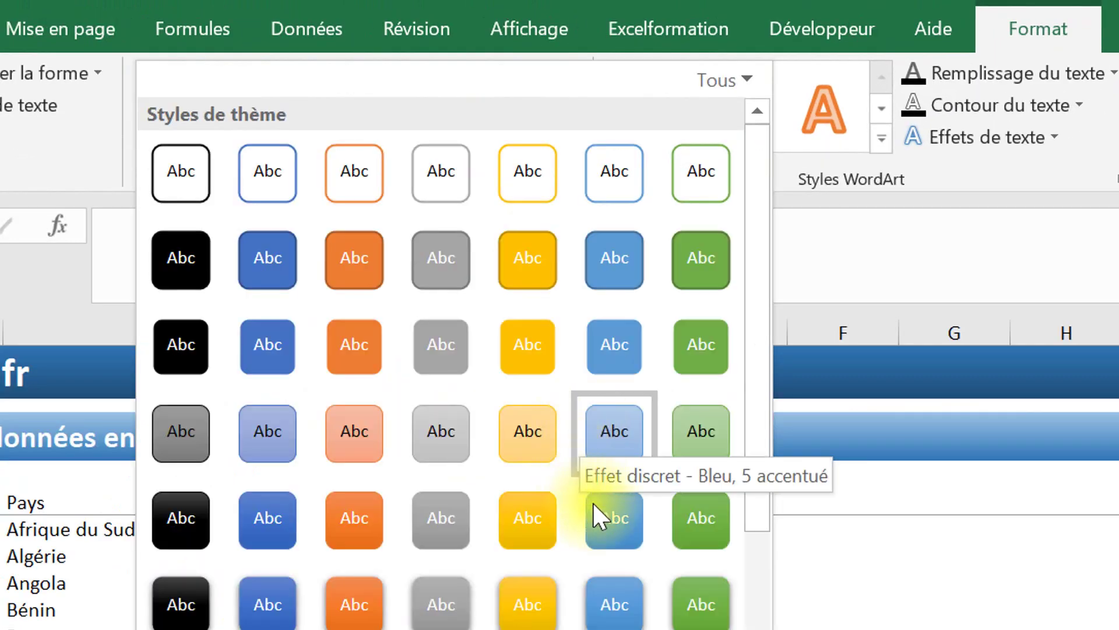
click(615, 600)
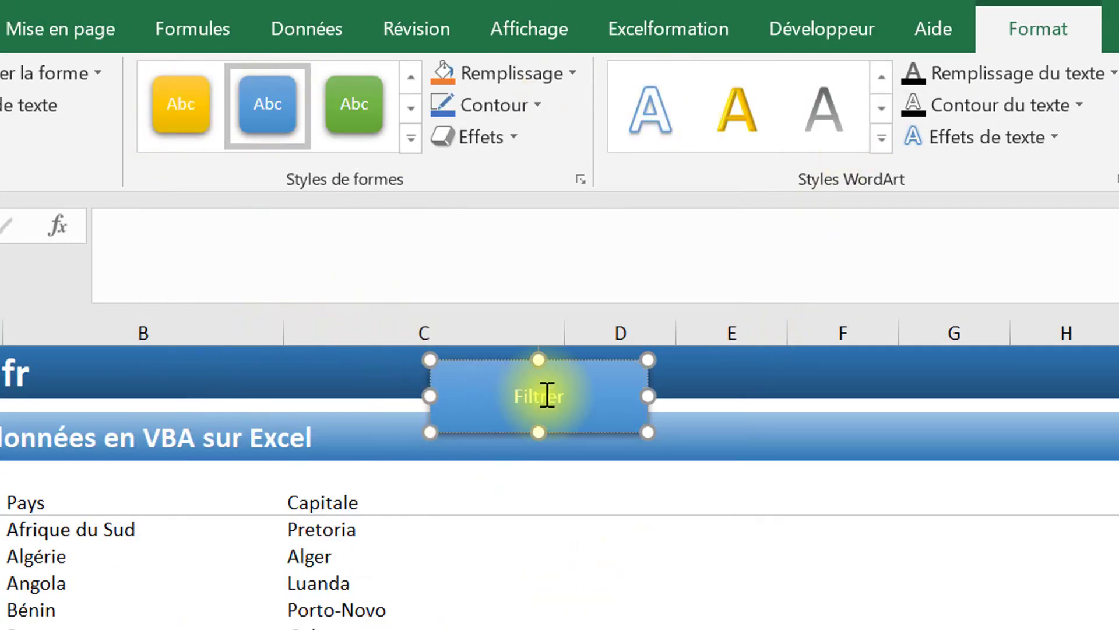
double_click(547, 395)
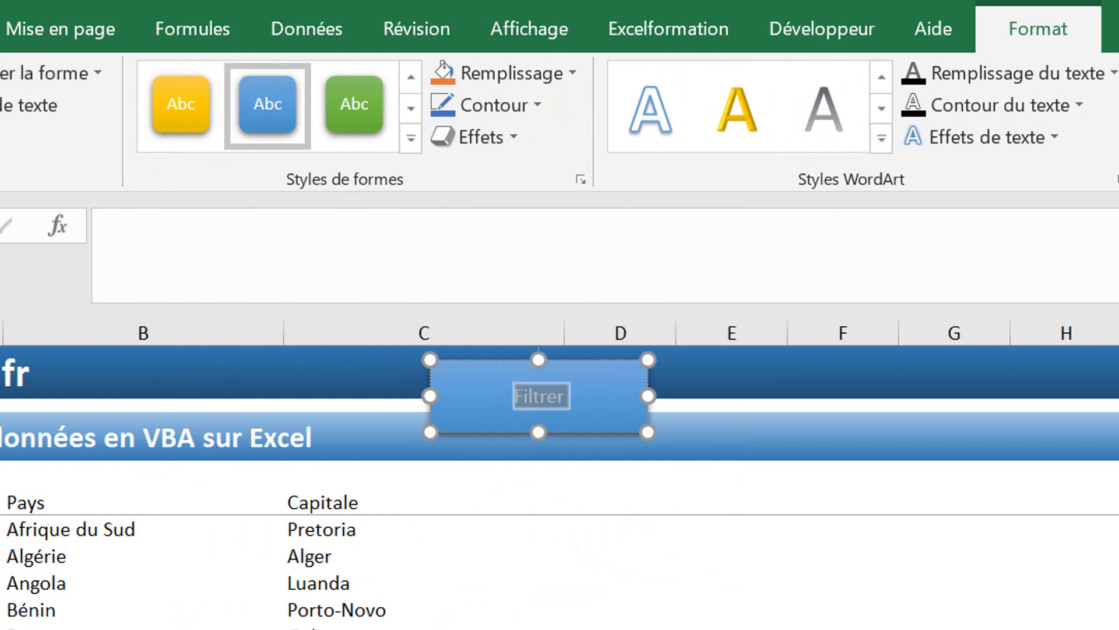
click(201, 88)
click(202, 88)
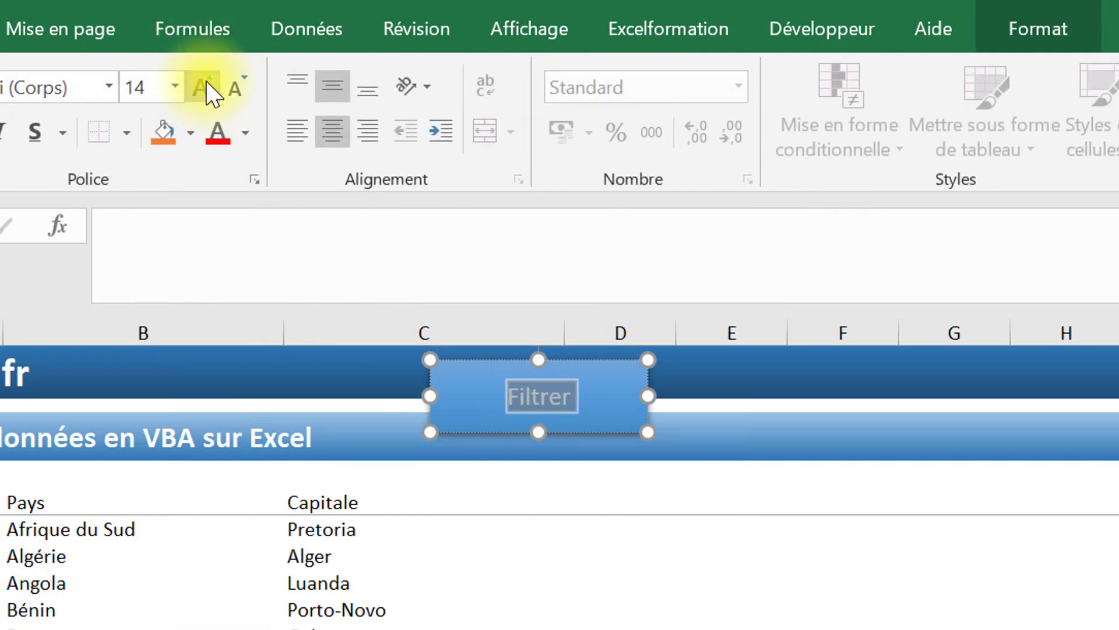
click(201, 88)
click(205, 81)
click(205, 82)
click(816, 506)
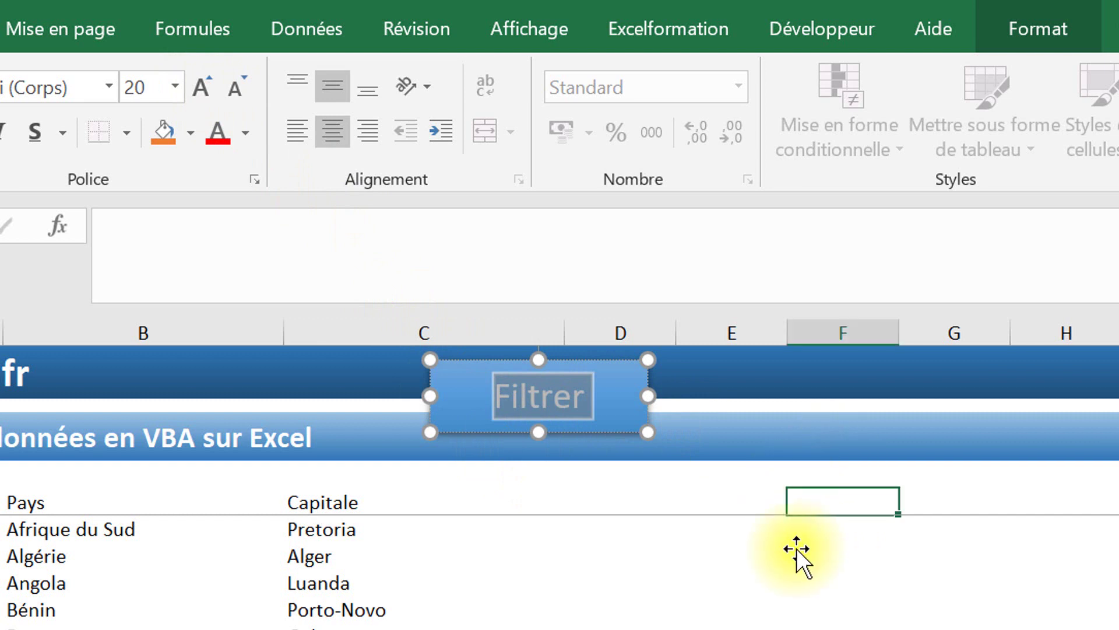
Assign a new macro named filtrerDonnees to the Filtrer box, creating it in Module1.
right_click(546, 387)
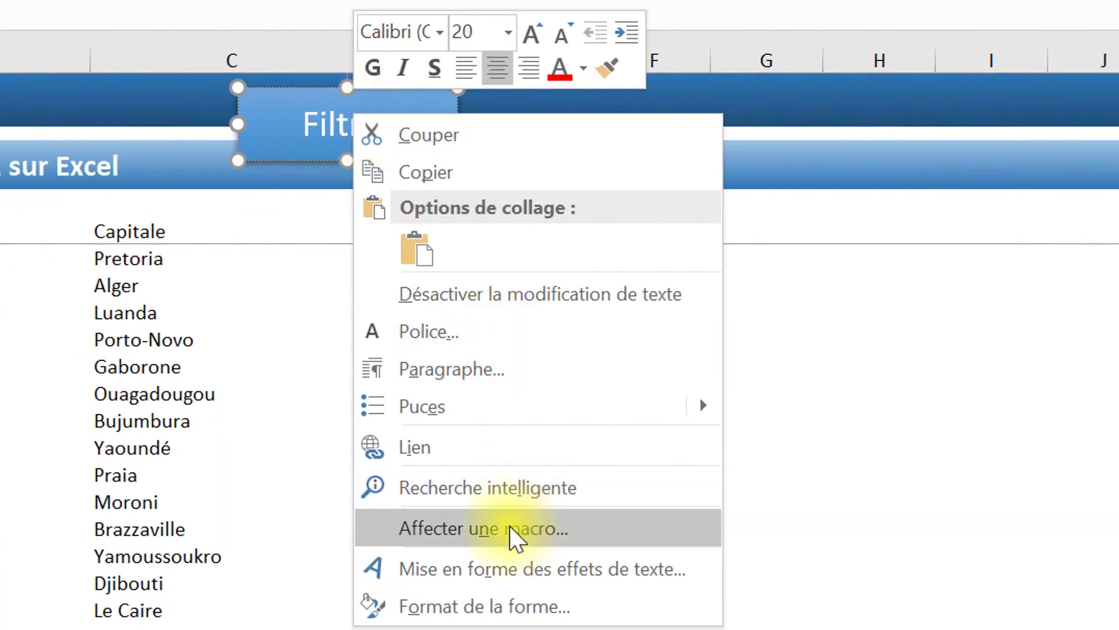
click(513, 533)
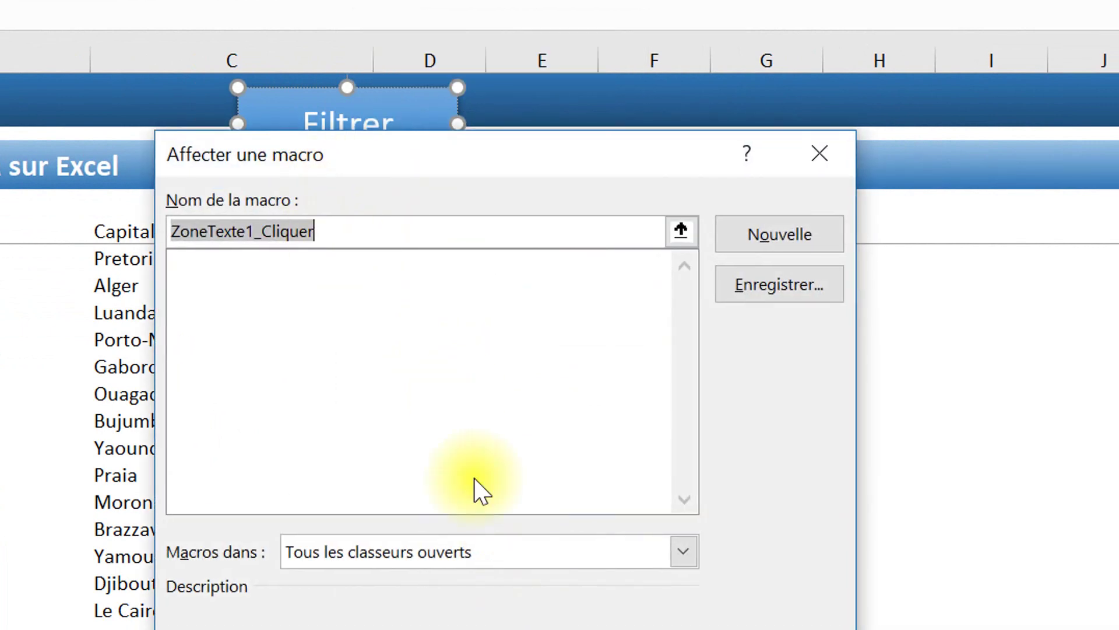
text(filtre)
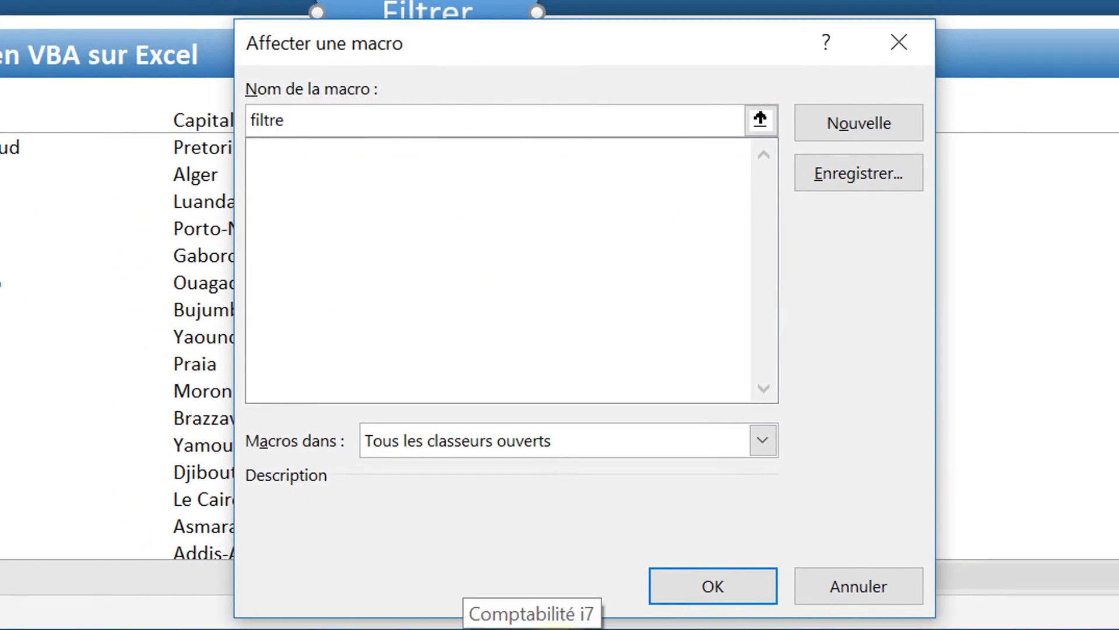
text(rDonnees)
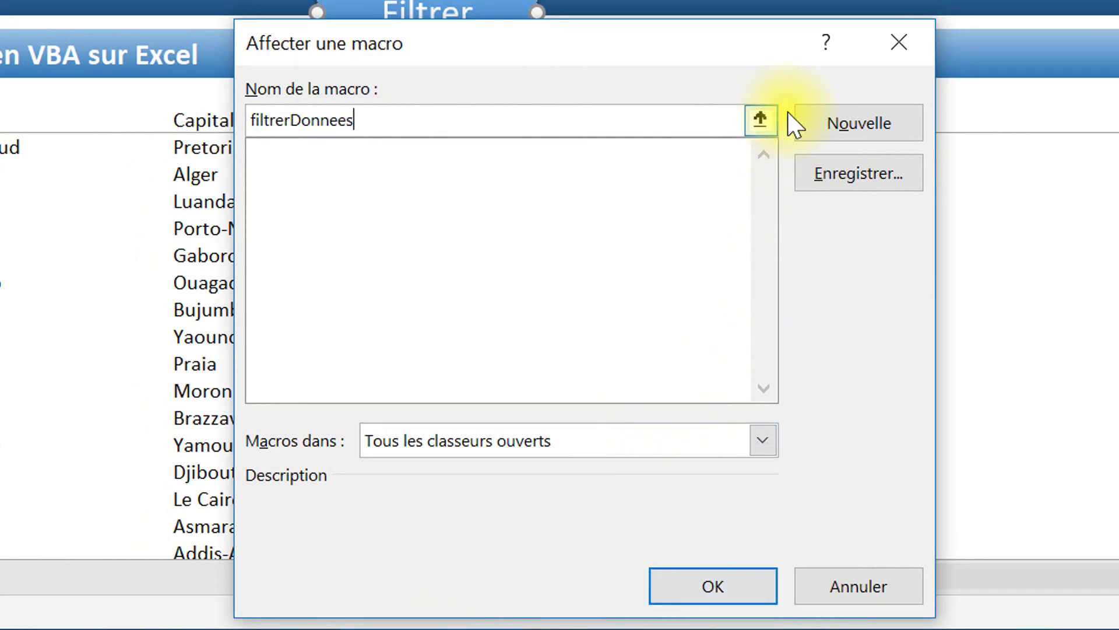
click(823, 124)
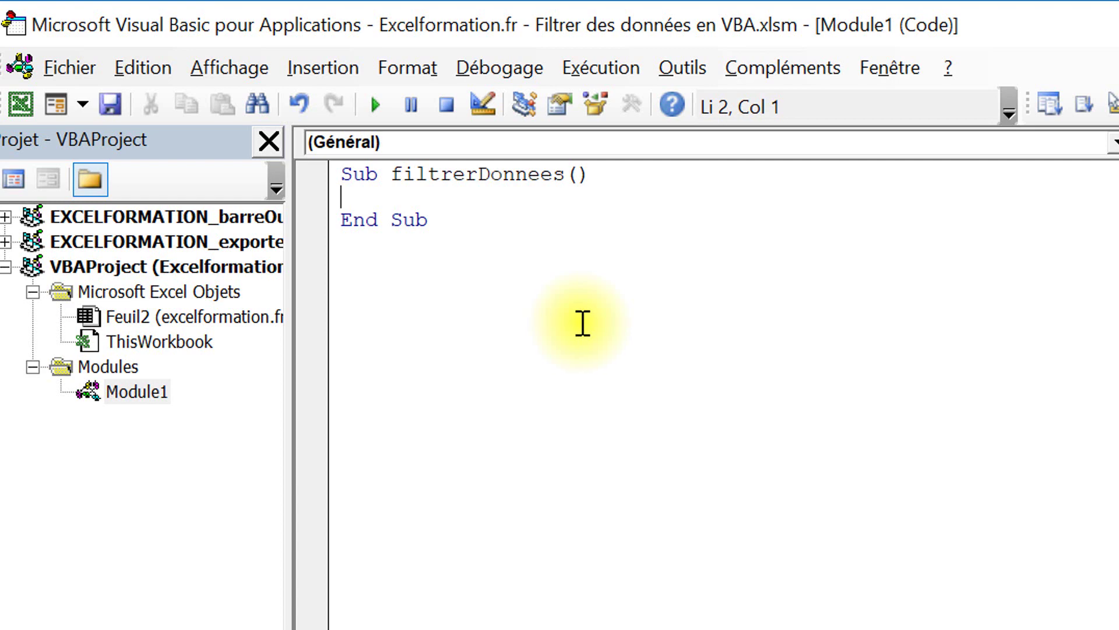
Switch between the VBA editor and the sheet, selecting A5, Burundi and A11 to explain the columns.
key(alt+F11)
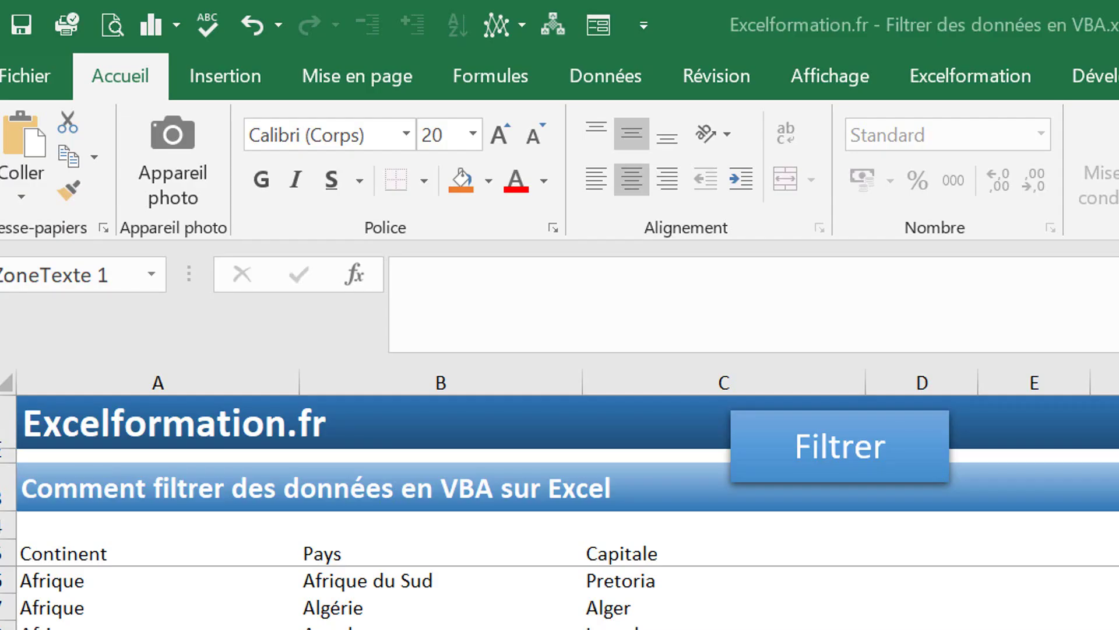
click(593, 73)
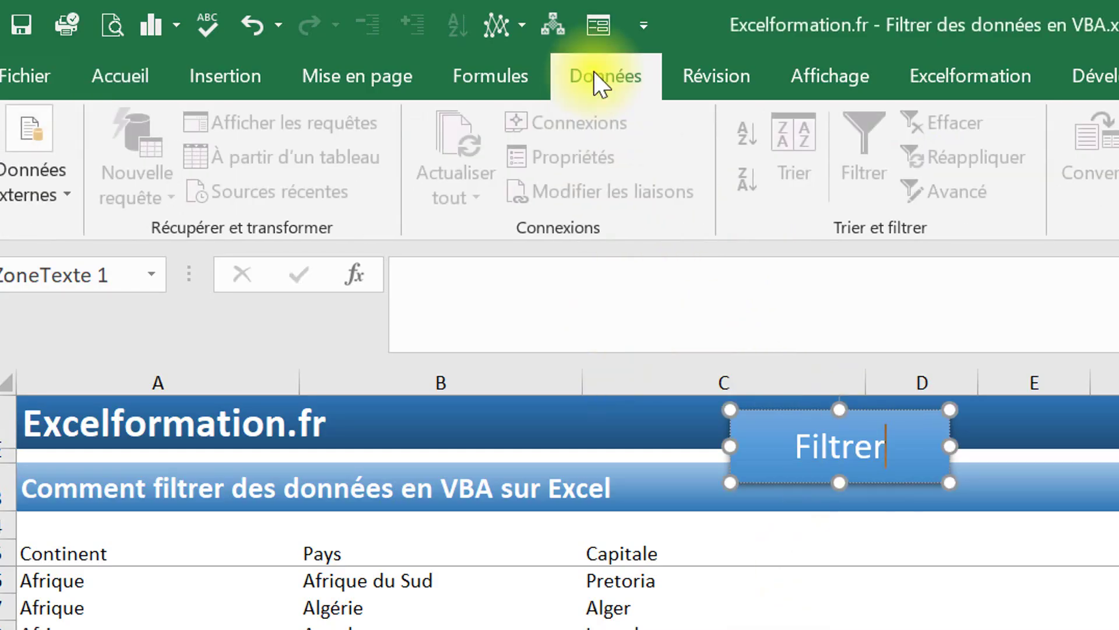
key(Escape)
key(Escape)
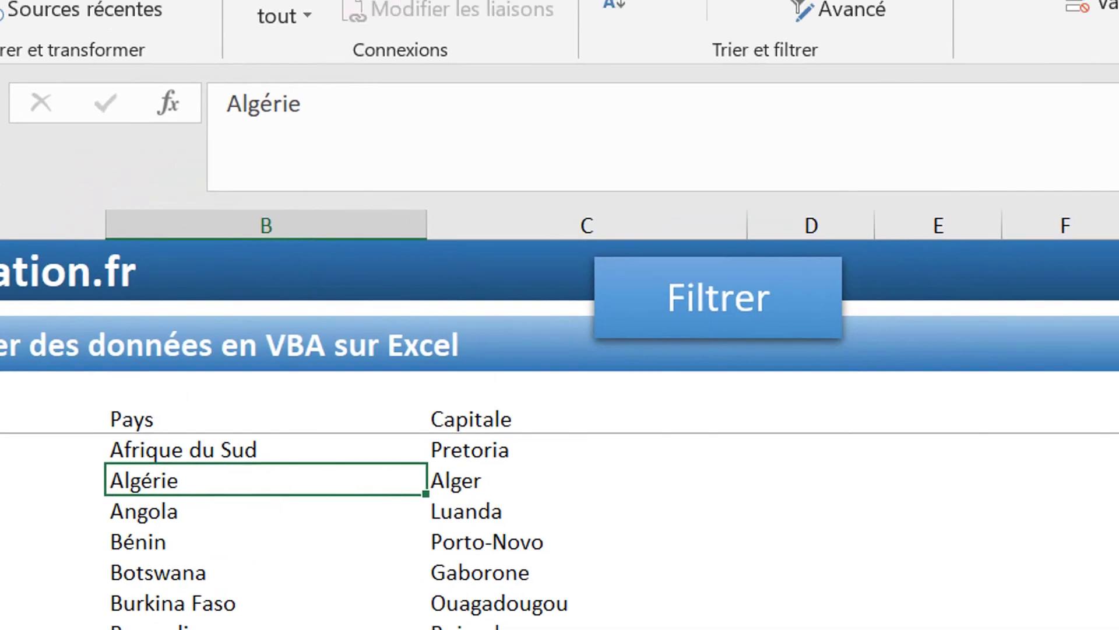
key(alt+F11)
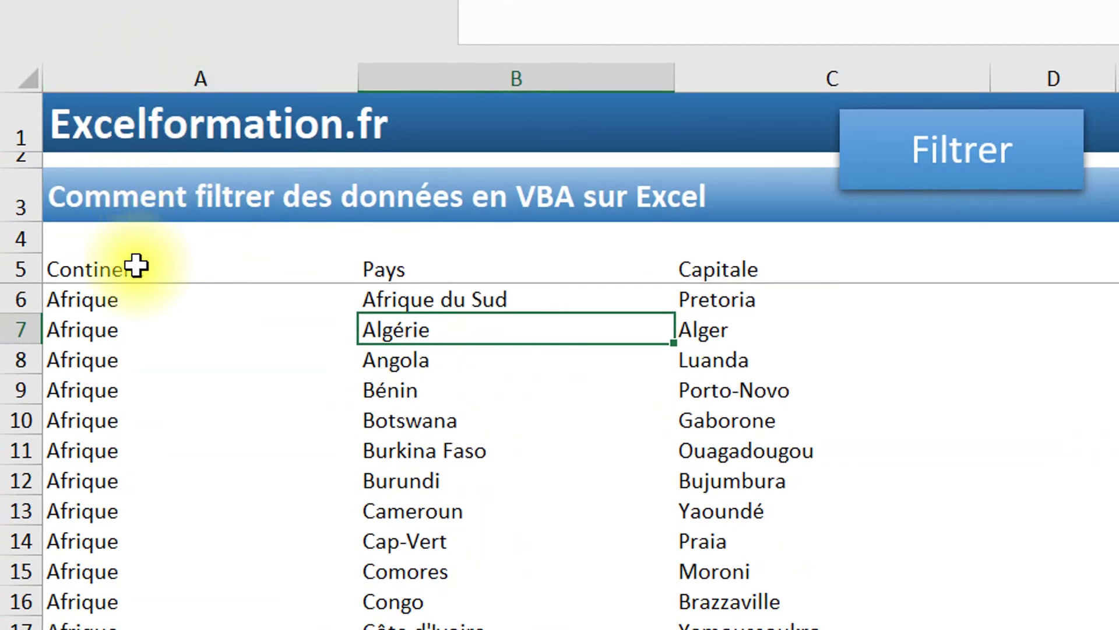
click(137, 265)
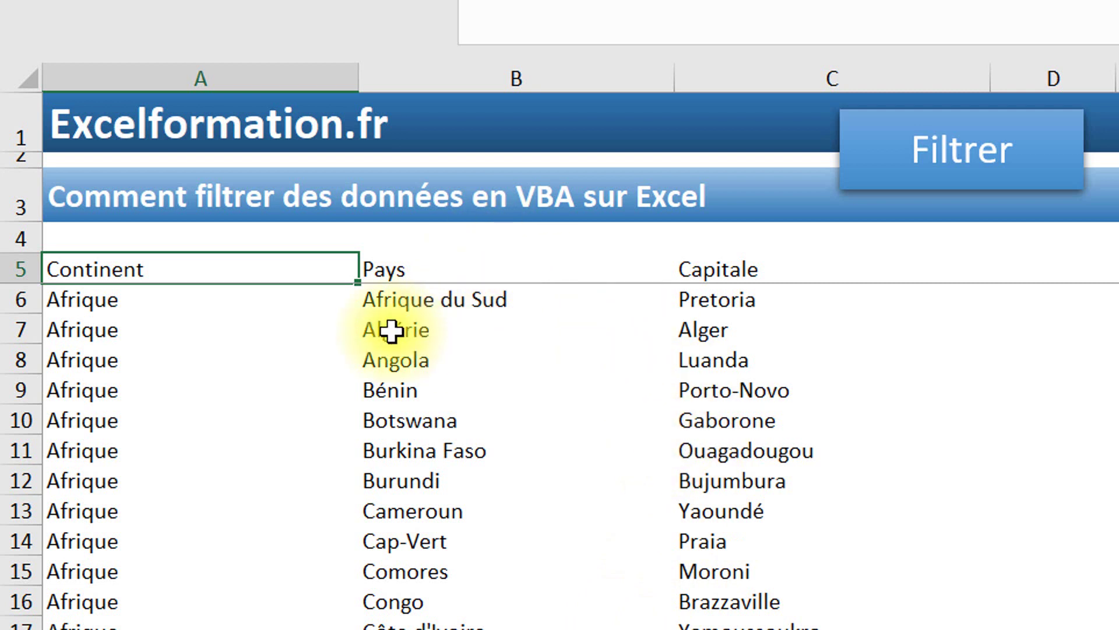
click(412, 483)
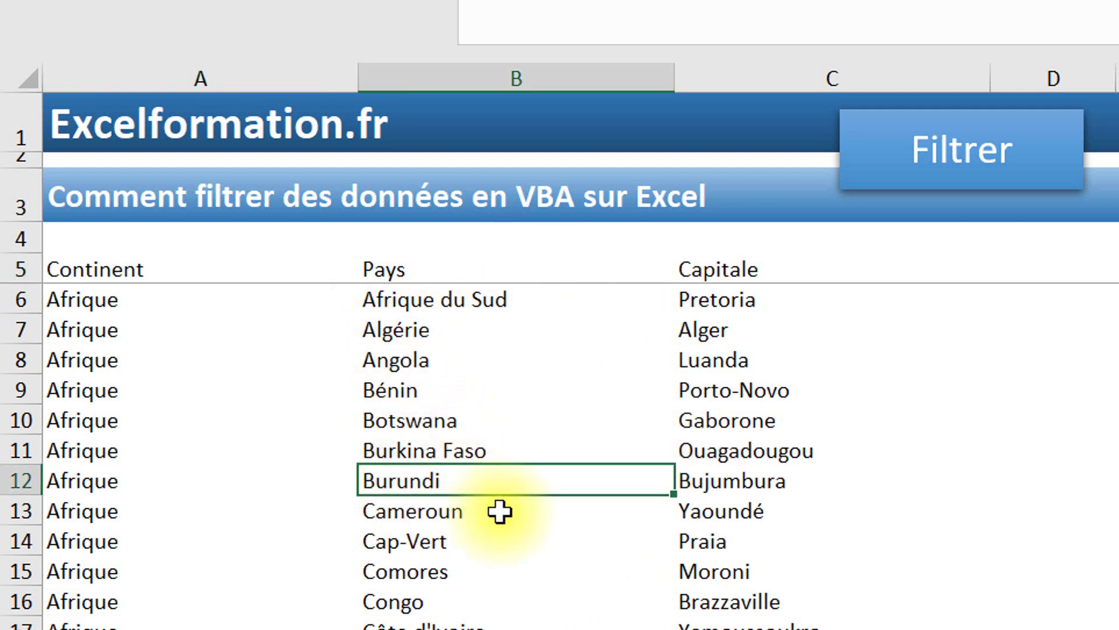
click(110, 456)
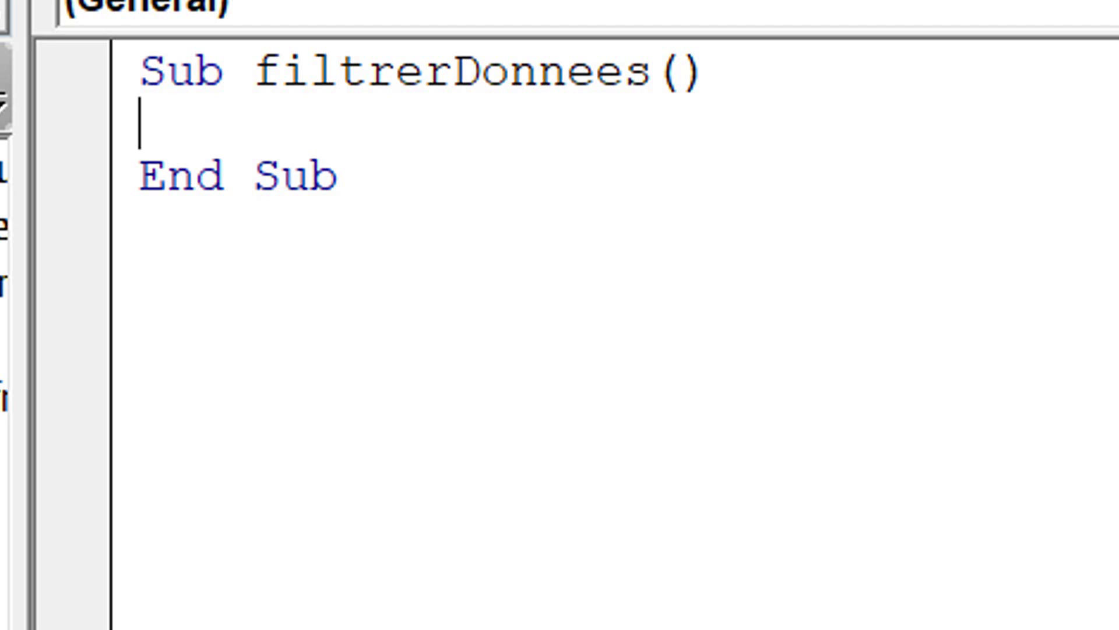
Declare premiereCellule As Range and set it to ActiveCell.
key(Return)
key(Tab)
text(dim)
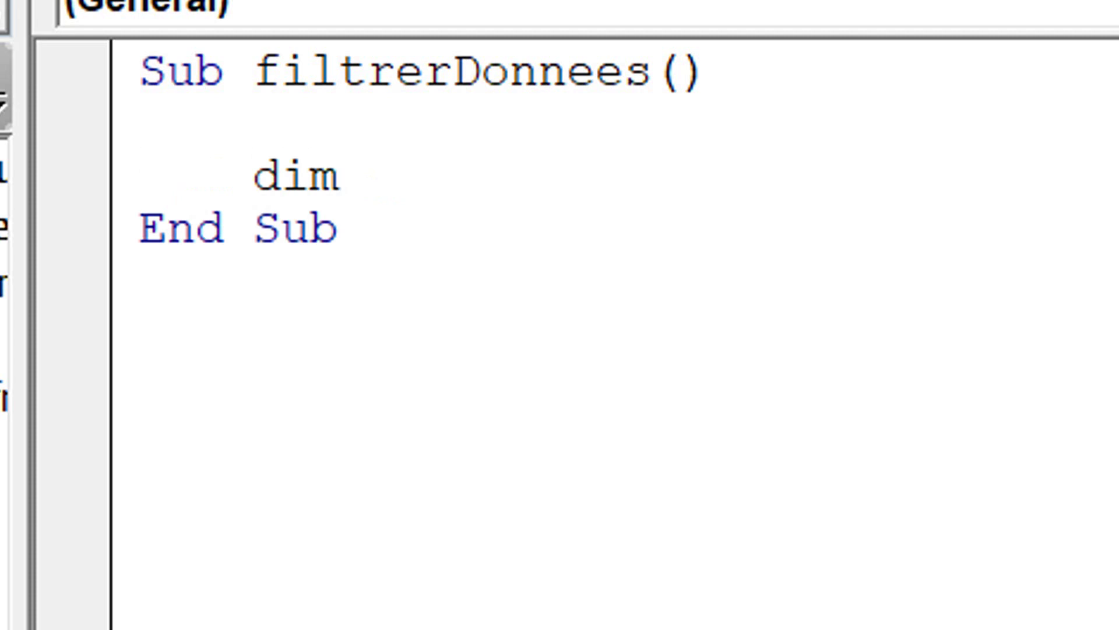
text( premie)
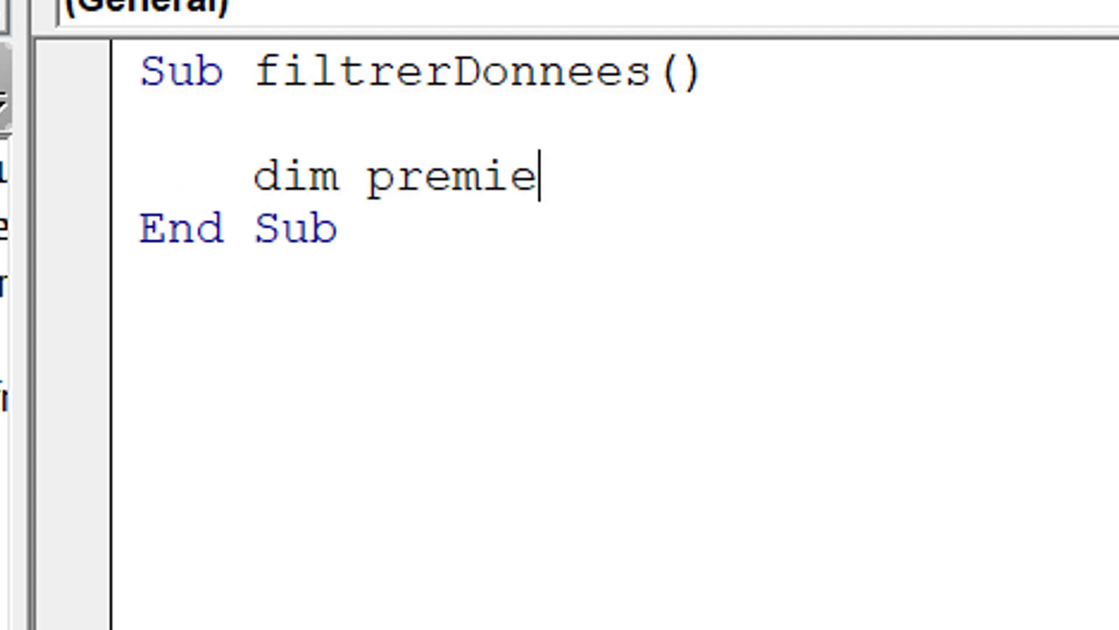
text(reCellule)
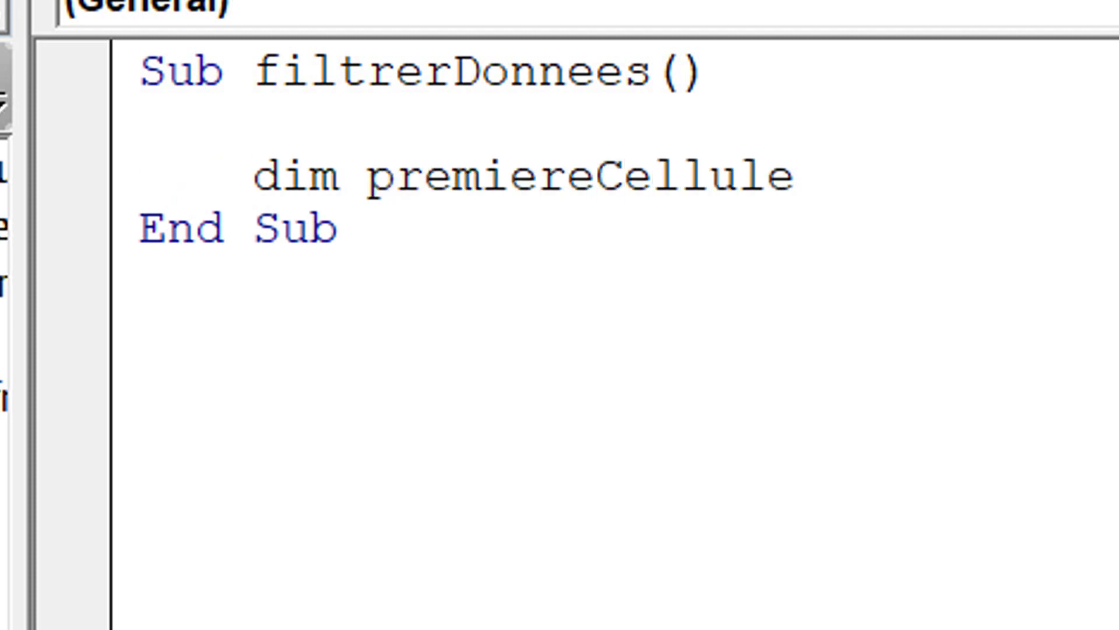
text( as range)
key(Return)
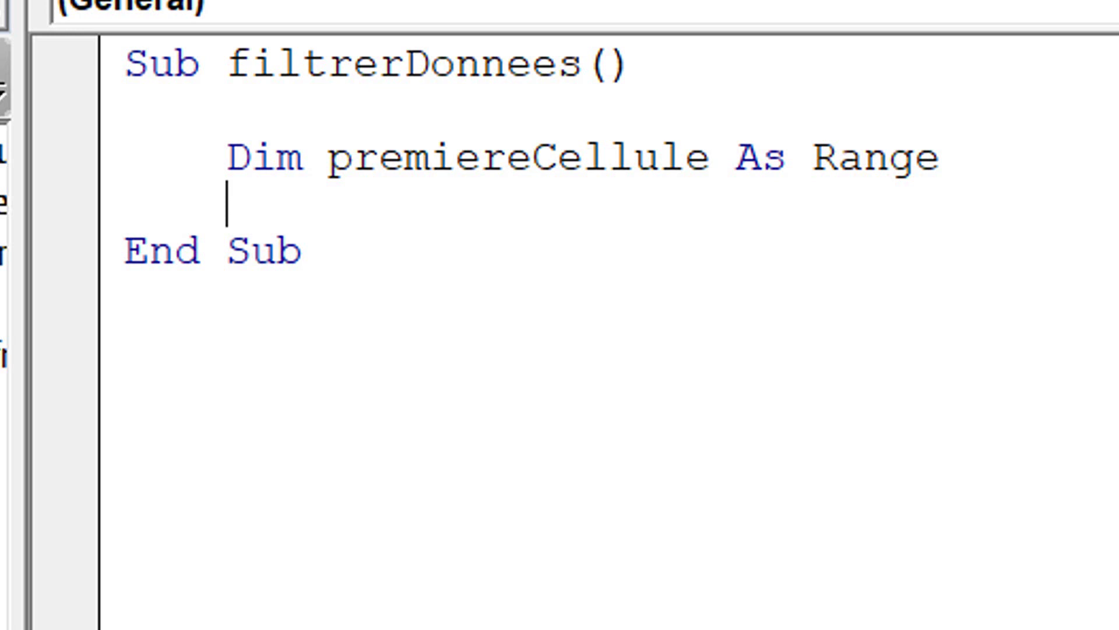
text(s)
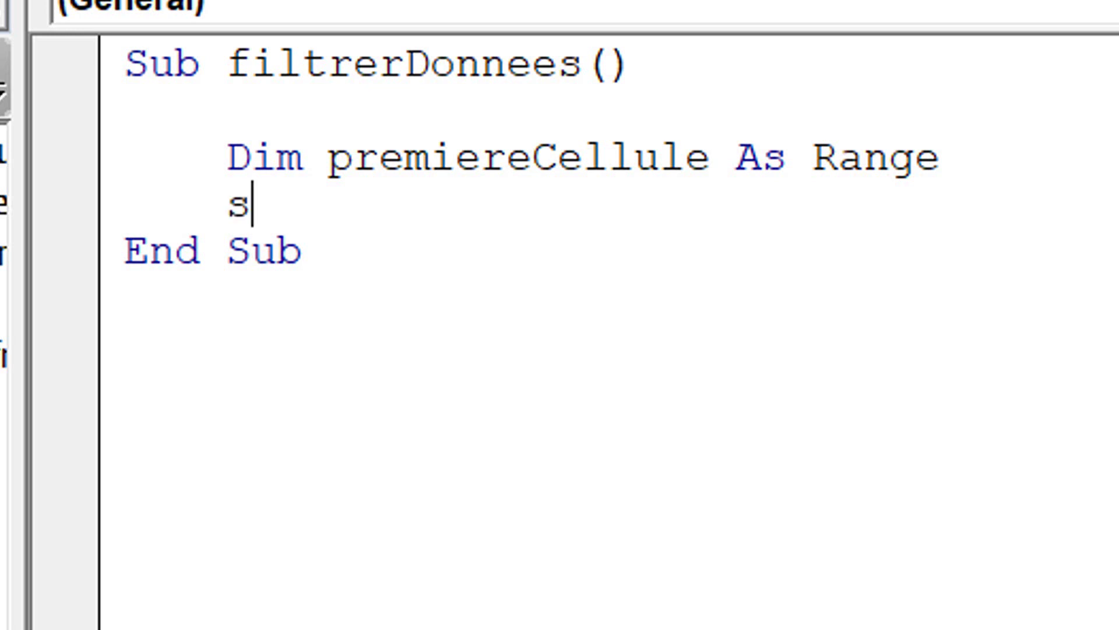
text(et premierece)
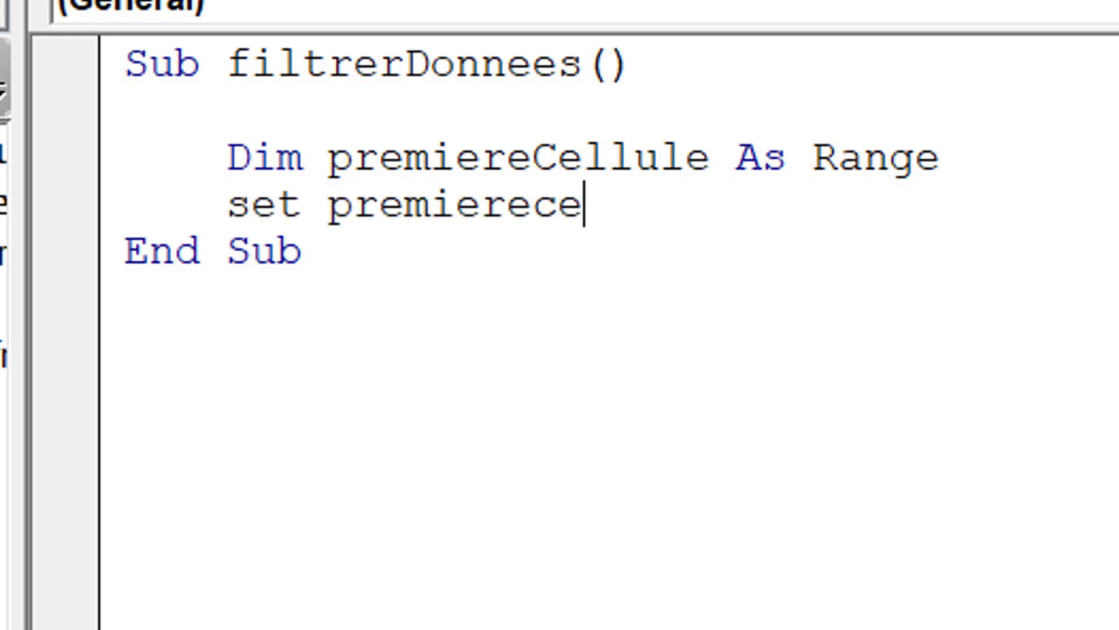
text(luu)
key(BackSpace)
key(BackSpace)
text(lule = )
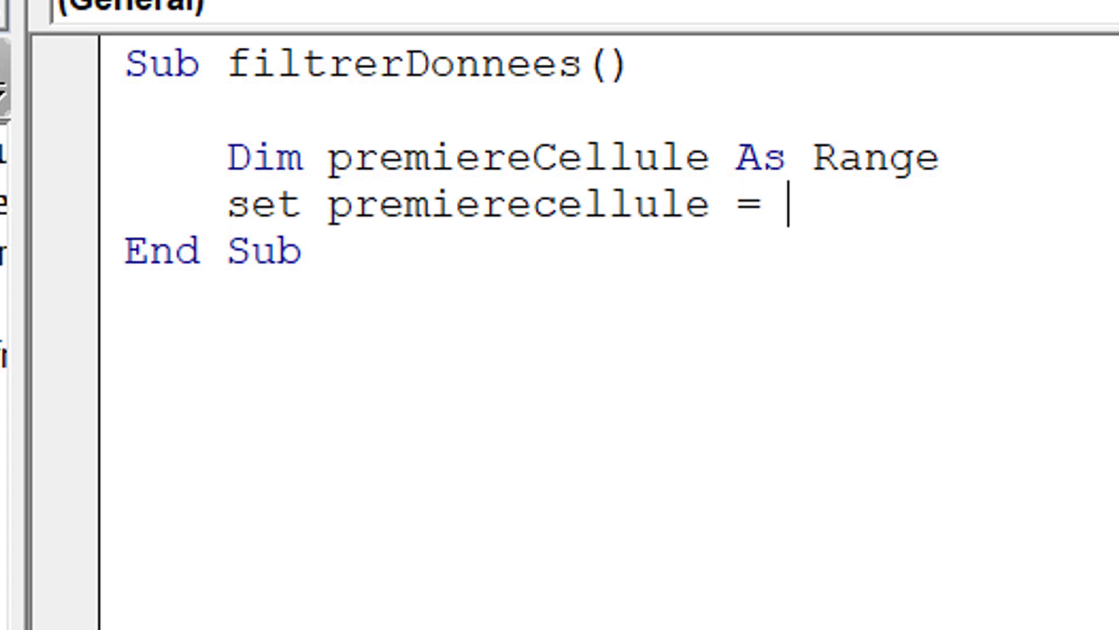
text(actice)
key(BackSpace)
key(BackSpace)
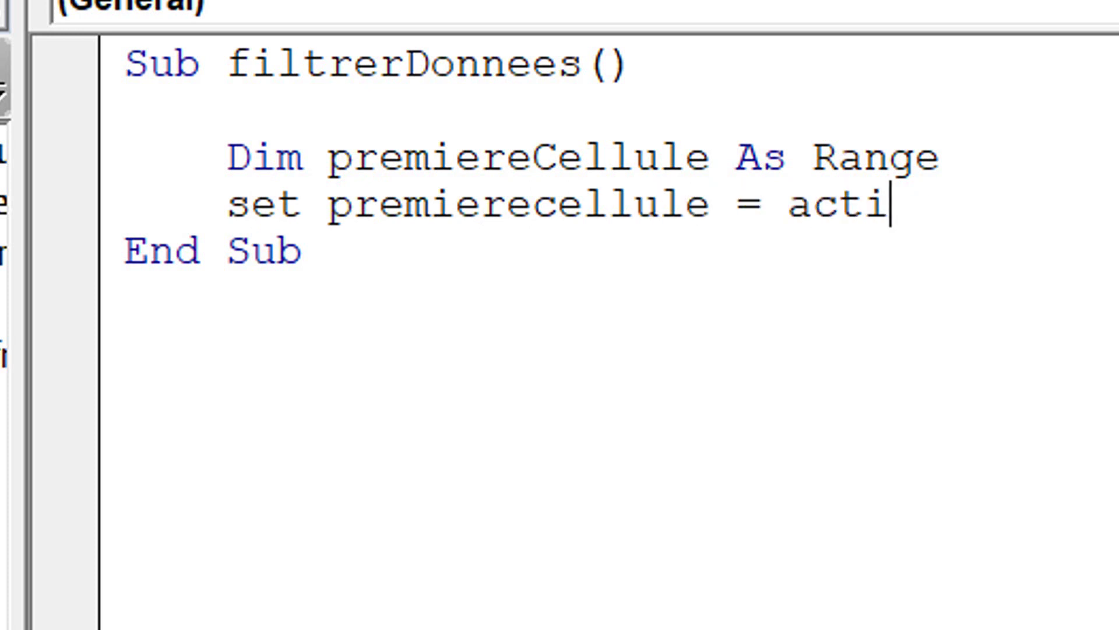
text(vecell)
key(Return)
key(Return)
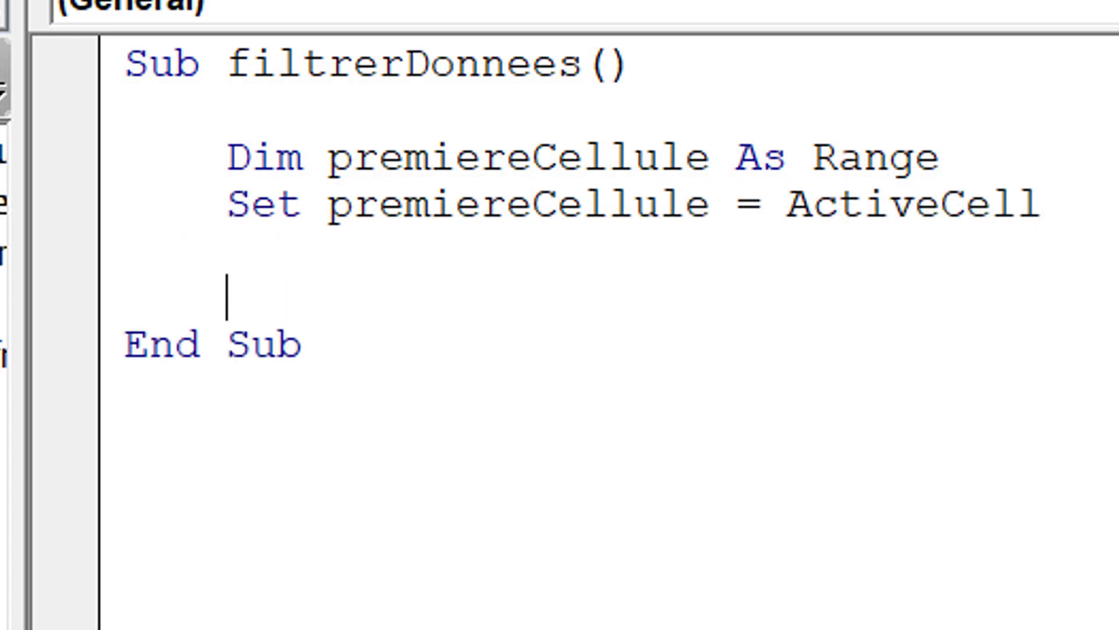
Add MsgBox premiereCellule.Address to display the cell's address.
text(msgbox )
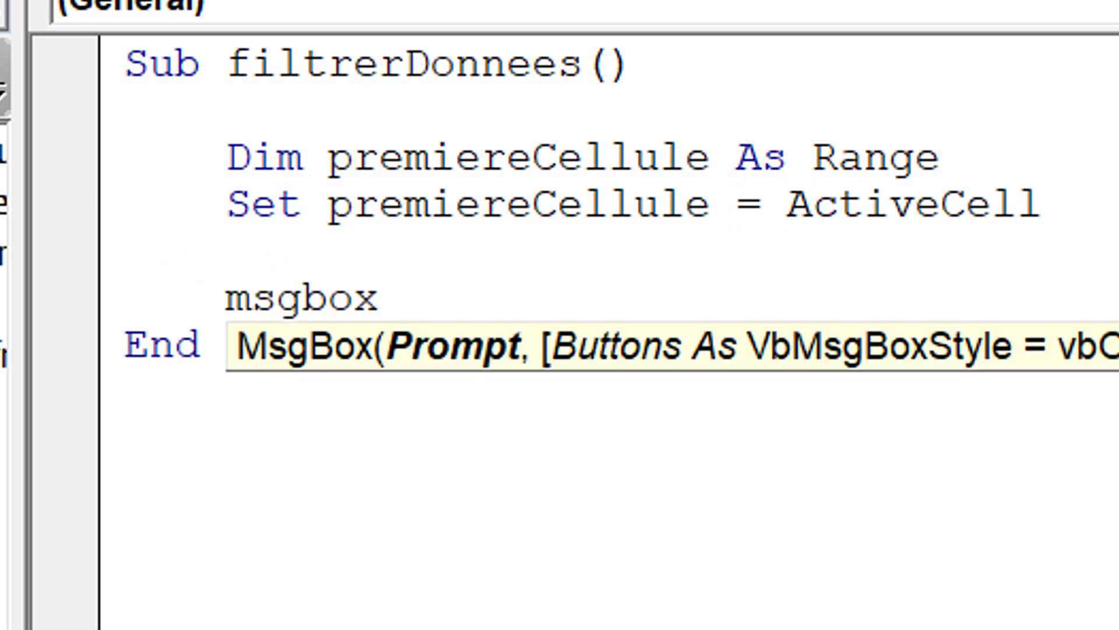
text(prmi)
key(BackSpace)
key(BackSpace)
text(e)
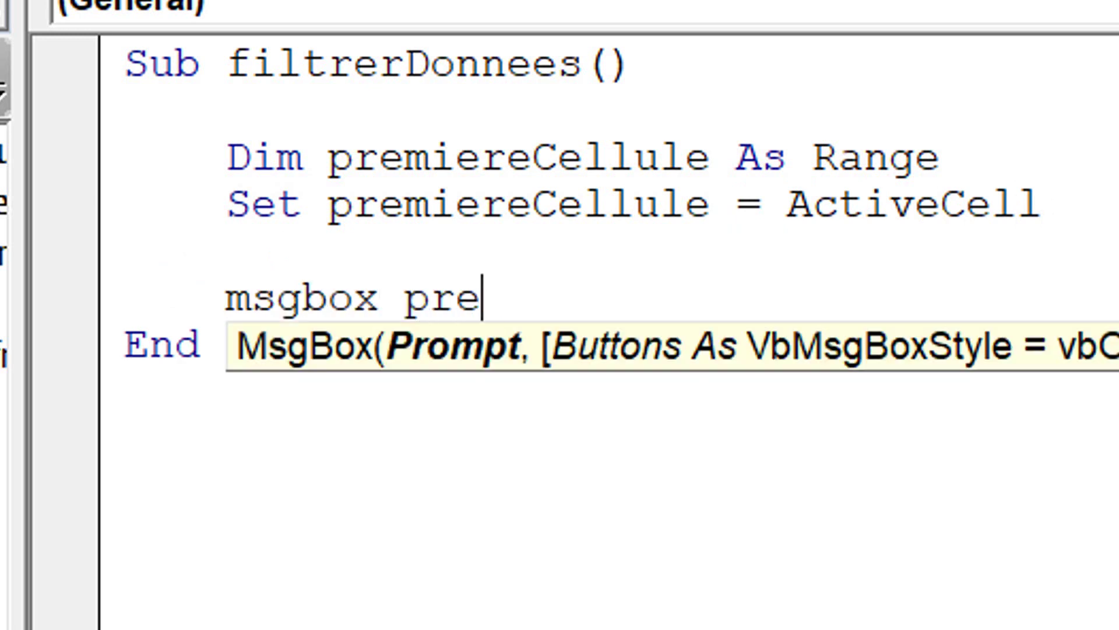
text(miere)
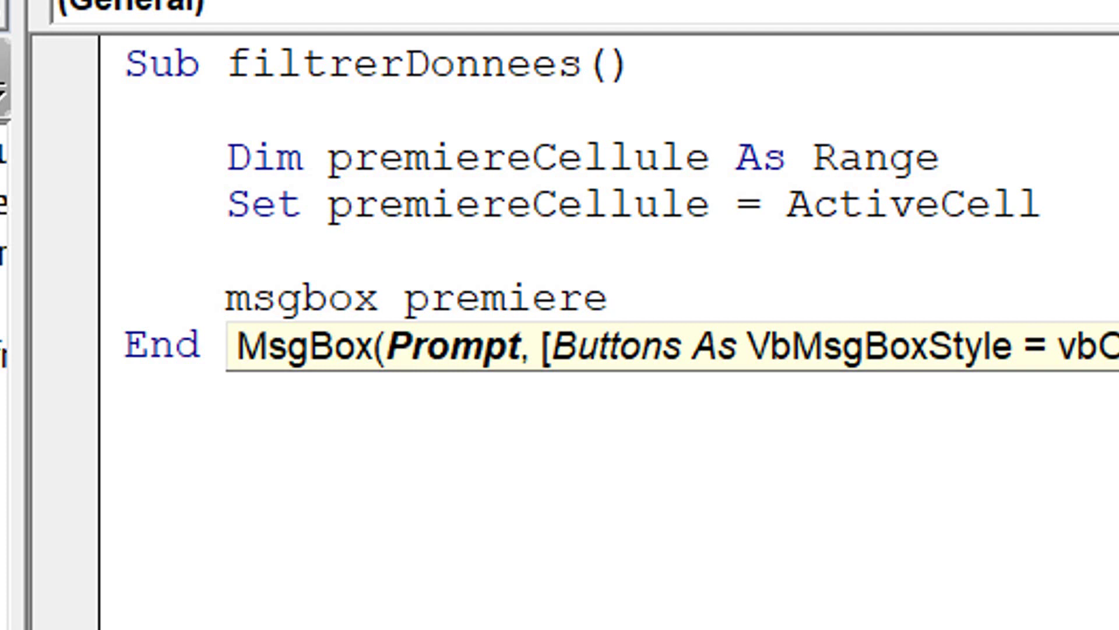
text(cellule.)
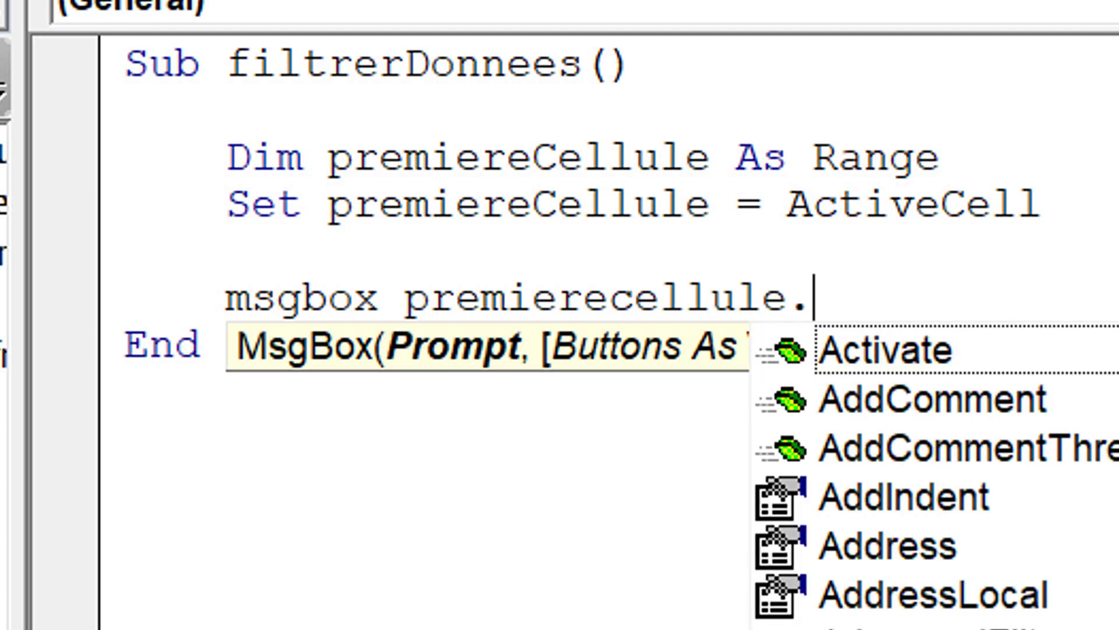
text(addr)
key(Tab)
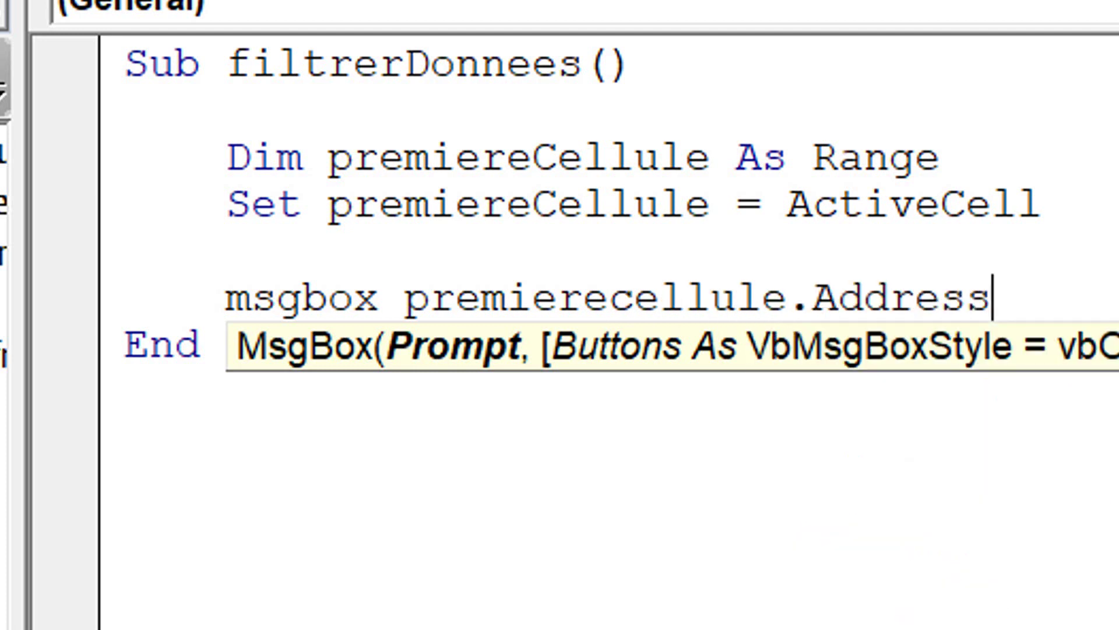
key(Return)
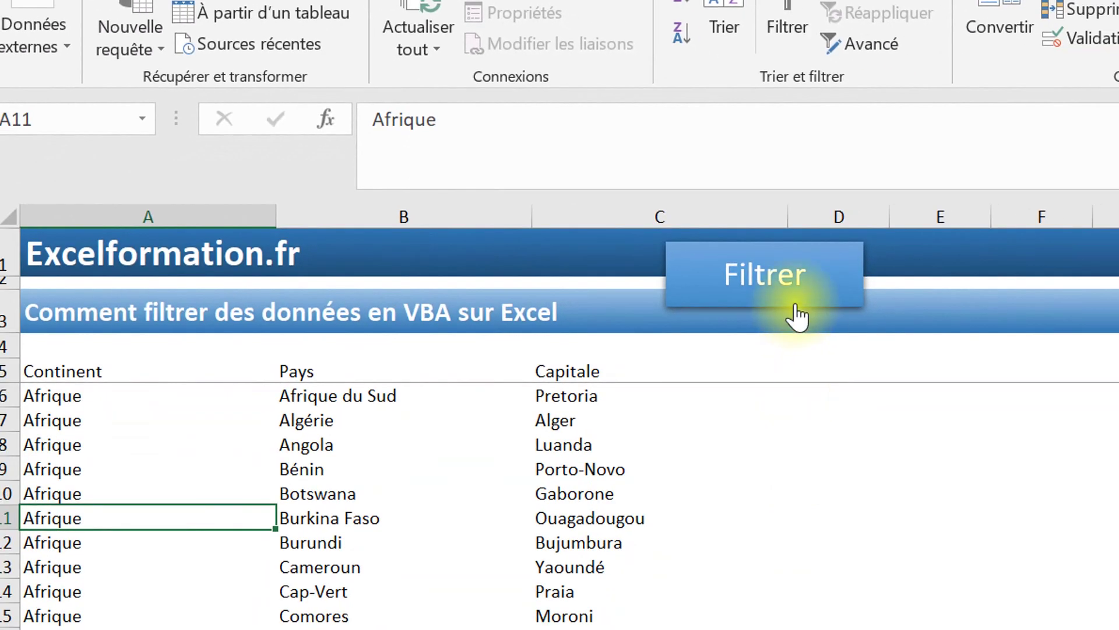
Run Filtrer from A11 and B7, getting $A$11 and $B$7, then return to the code.
click(792, 287)
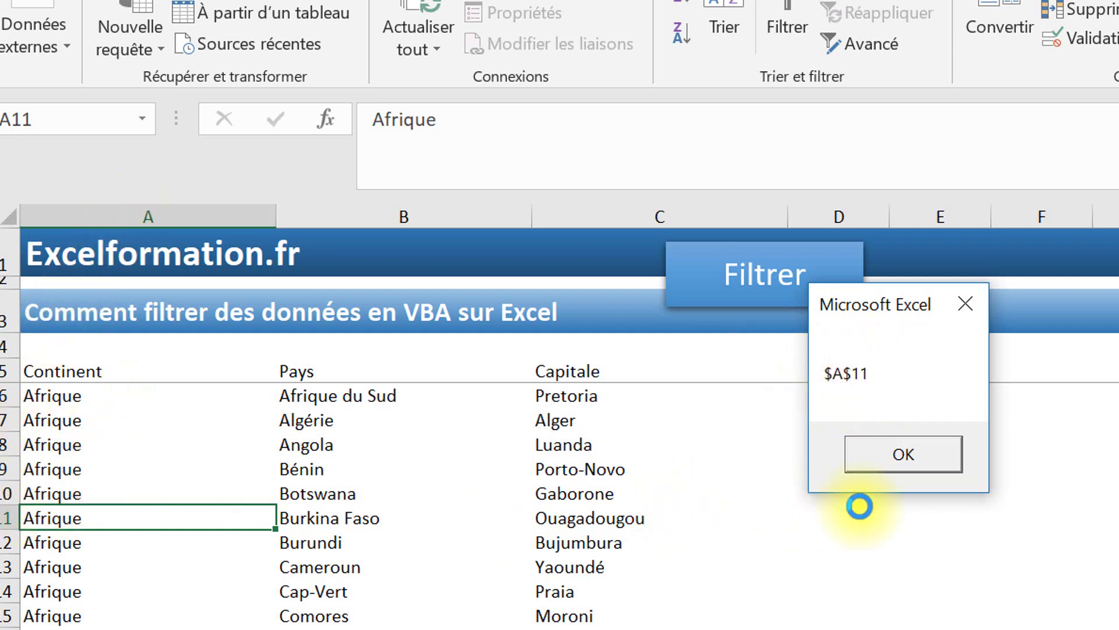
click(895, 448)
click(384, 418)
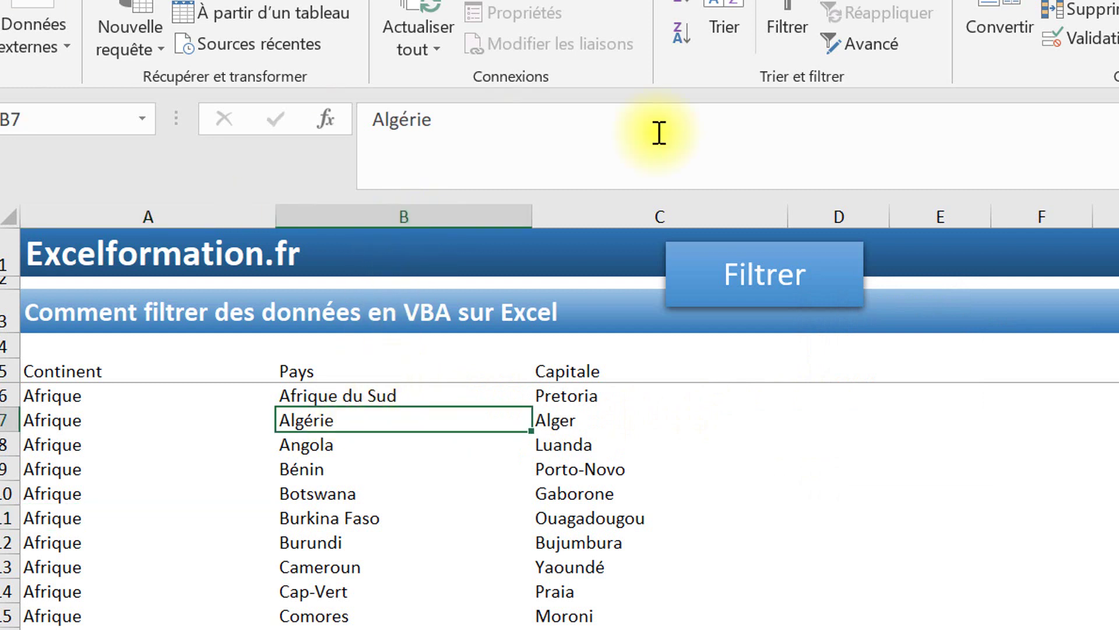
click(788, 269)
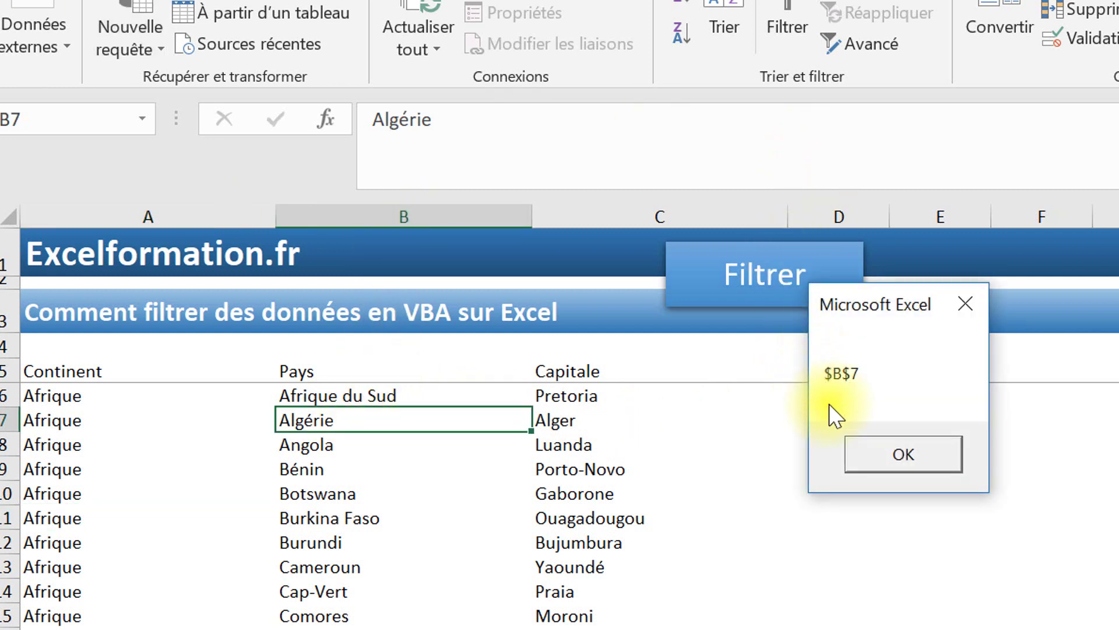
click(887, 467)
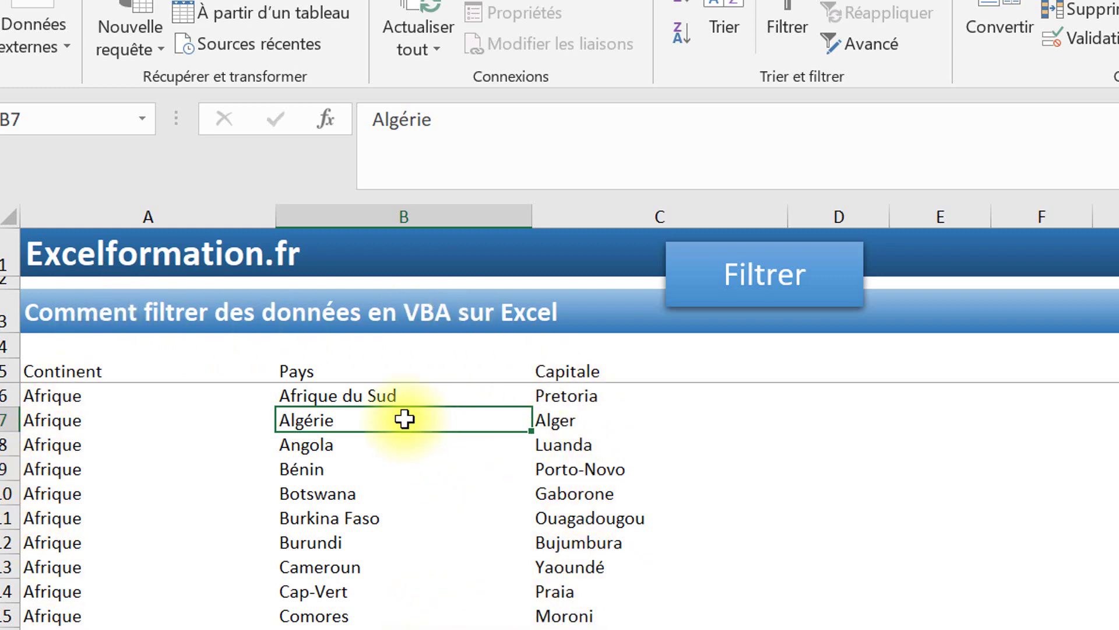
key(alt+F11)
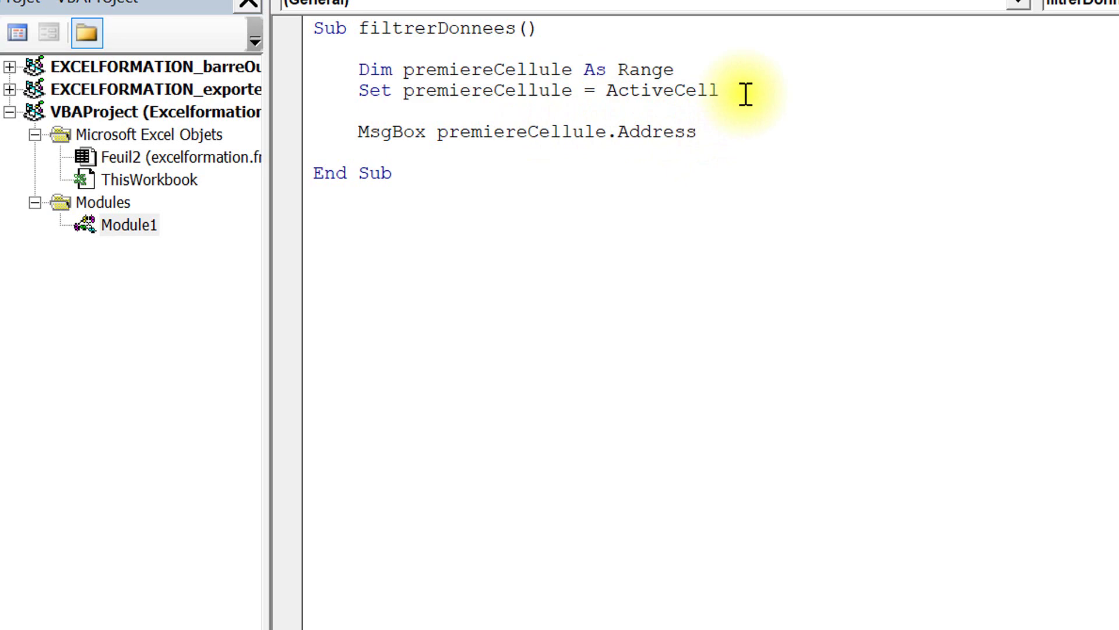
Test ActiveCell.CurrentRegion ($A$5:$C$202), then narrow it to .Cells(1) for the region's first cell.
text(.curr)
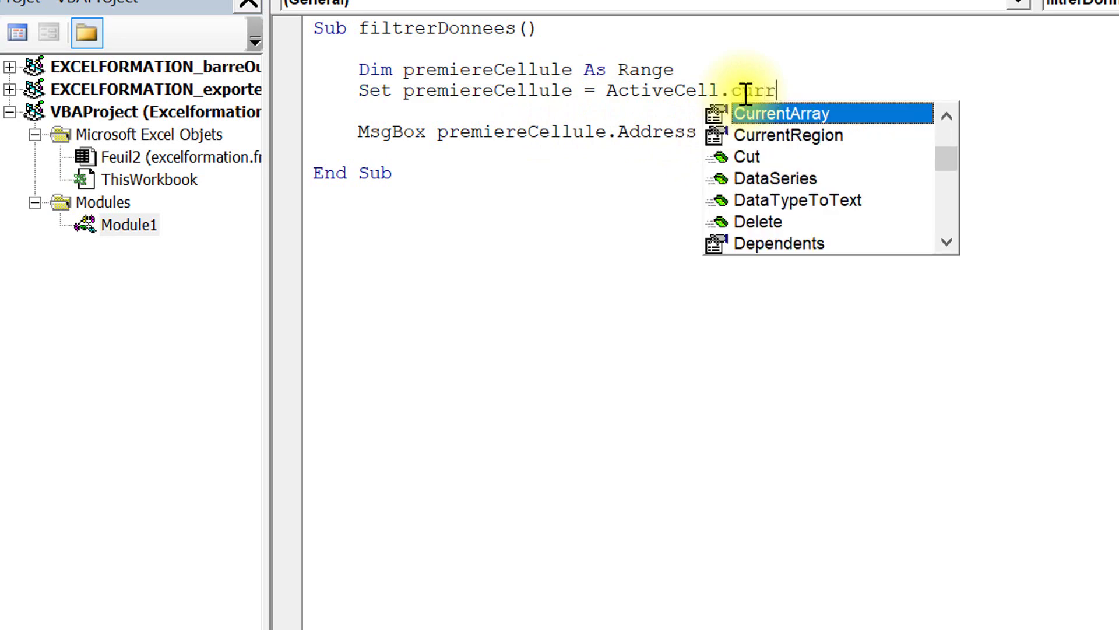
key(Down)
key(Tab)
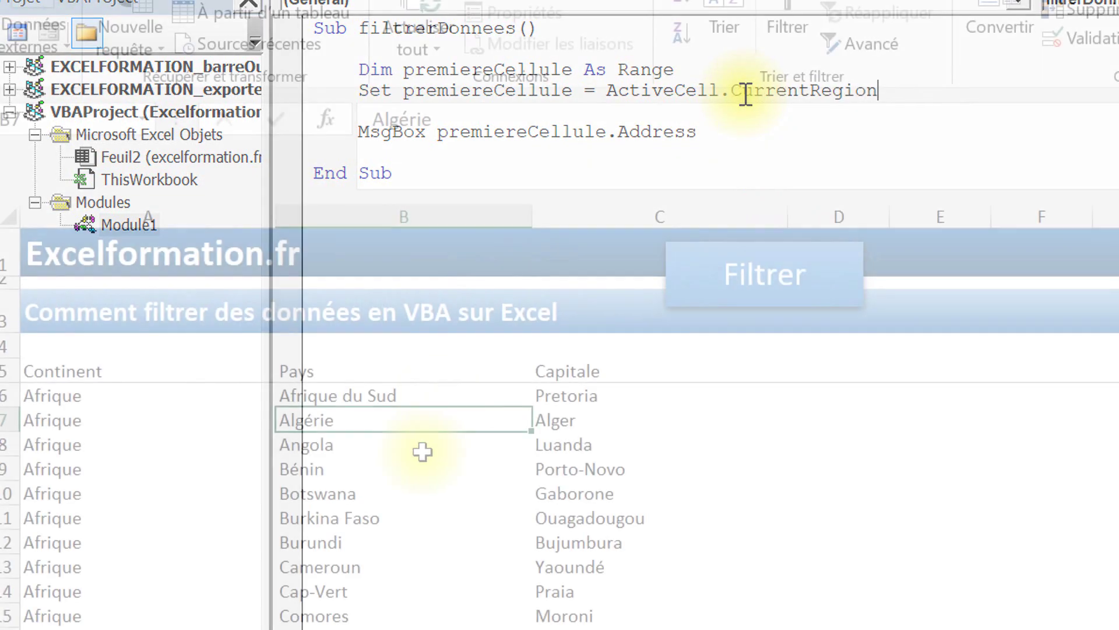
click(719, 277)
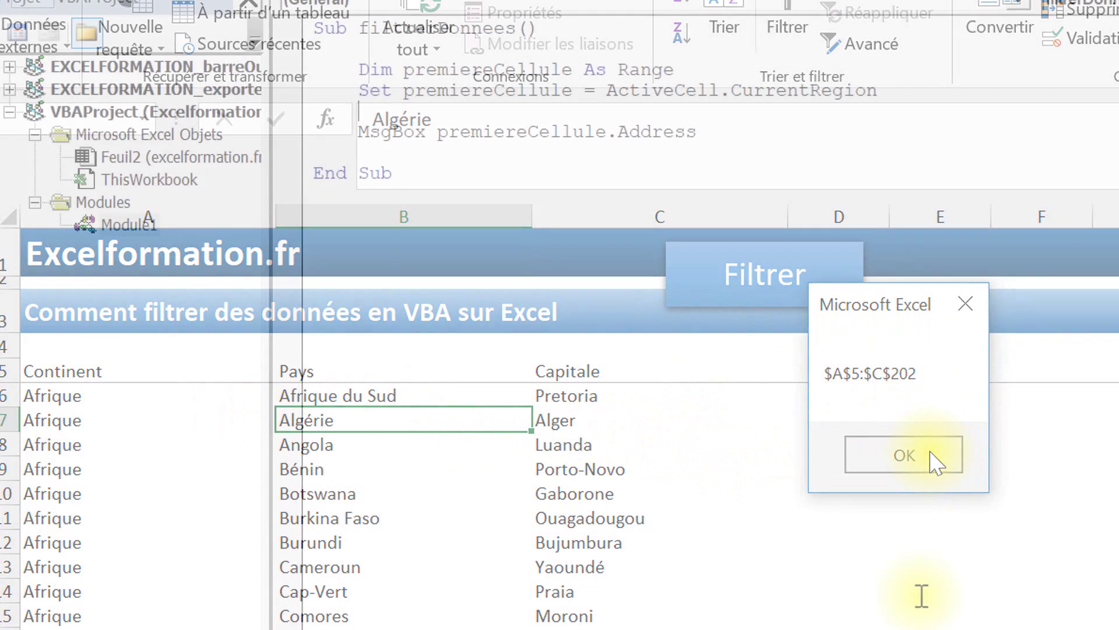
click(932, 454)
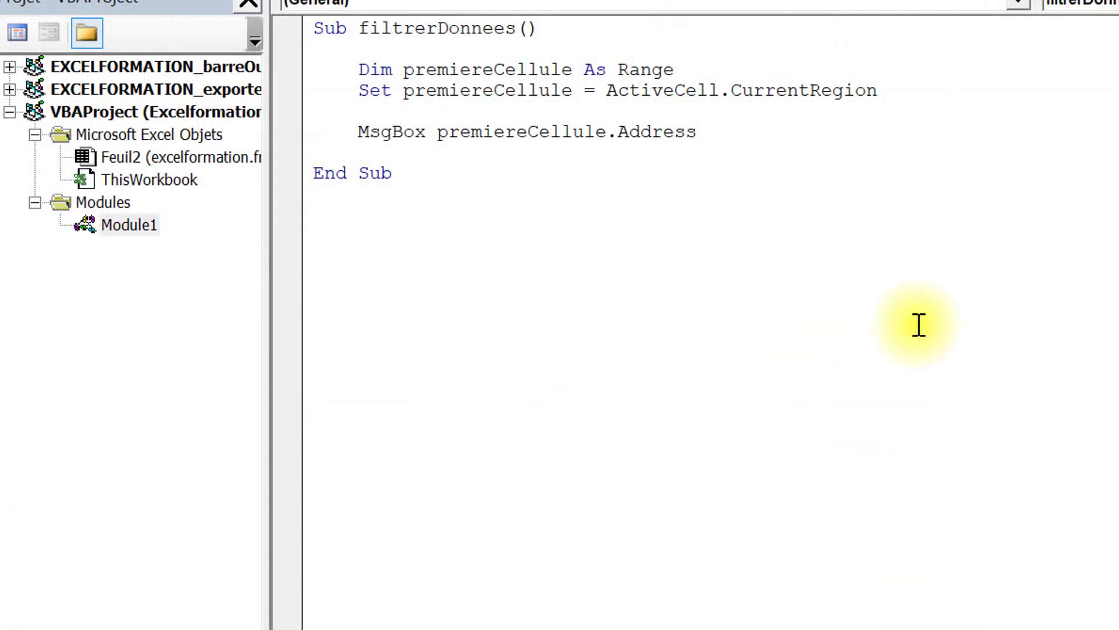
text(.cells)
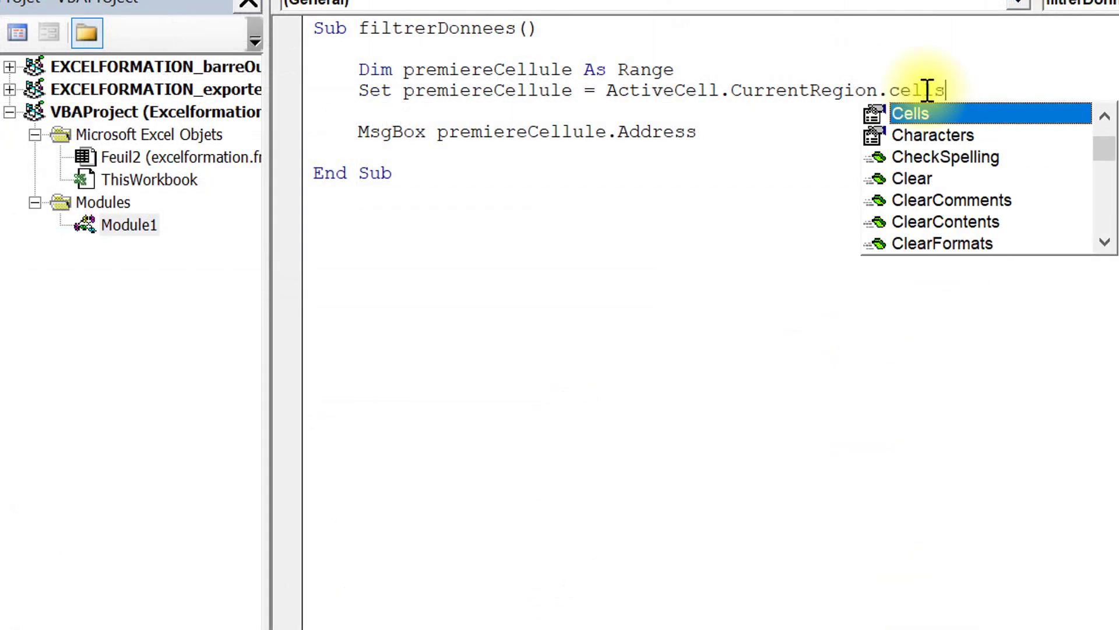
text((1))
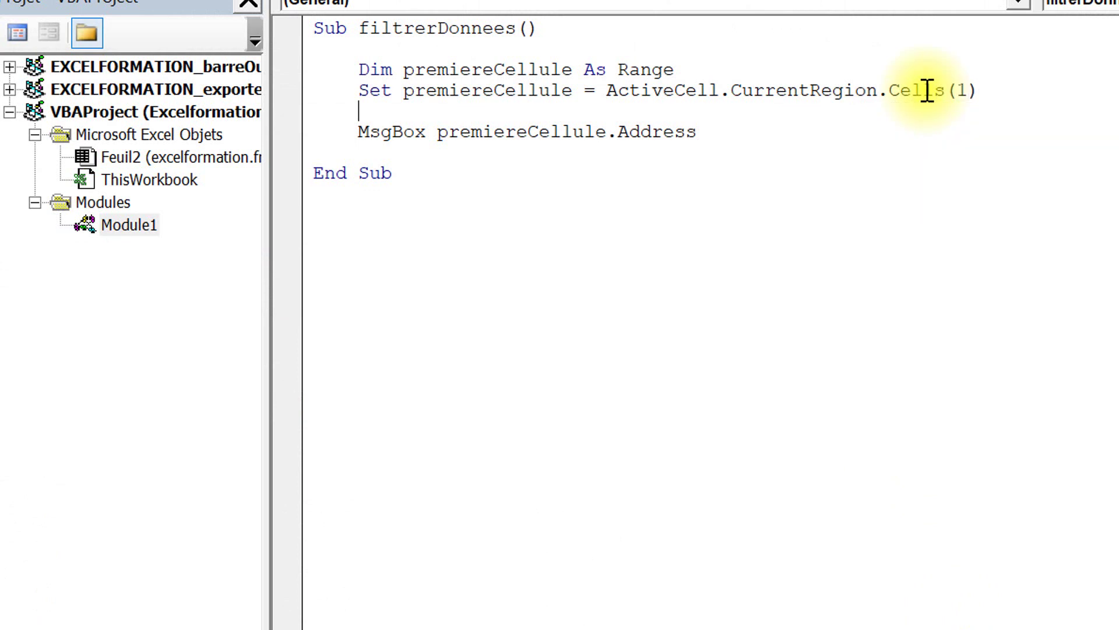
key(Down)
key(alt+F11)
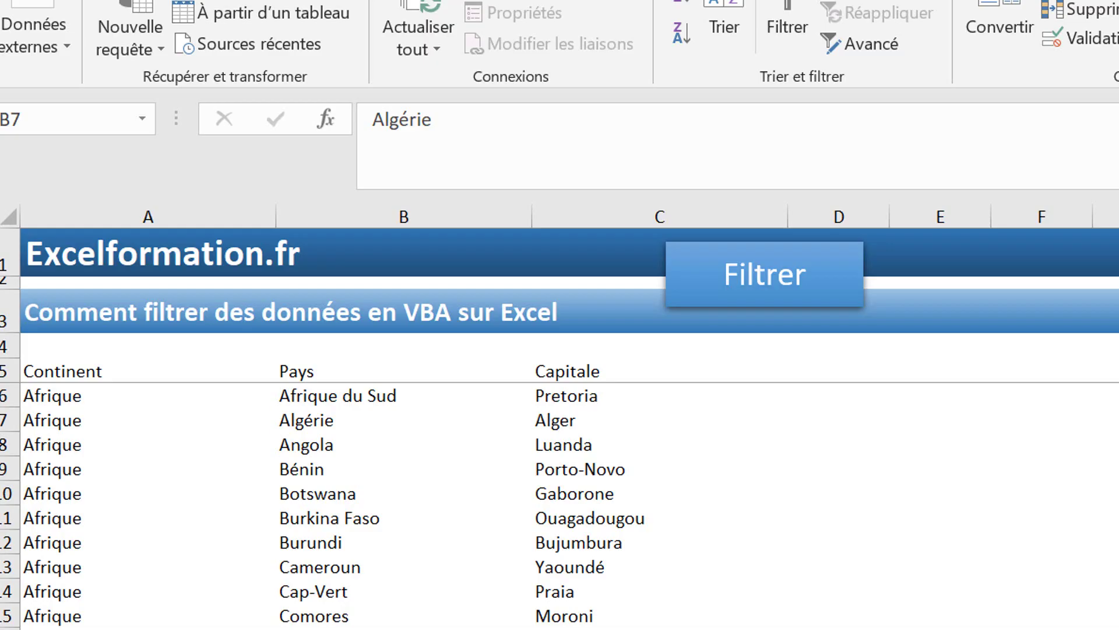
click(718, 289)
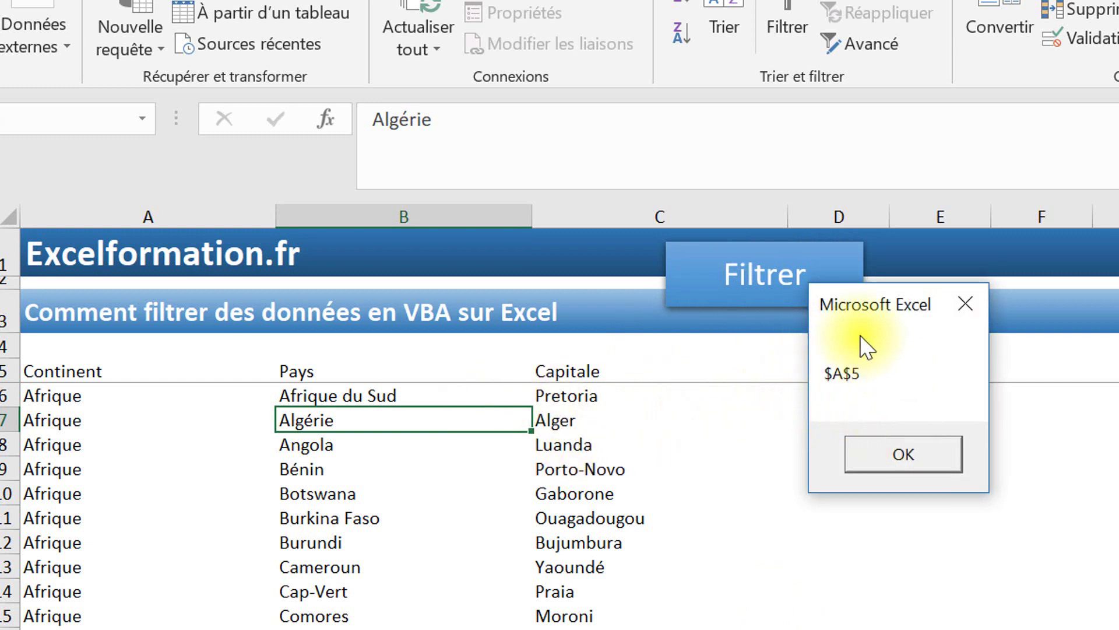
click(883, 455)
click(534, 618)
click(699, 292)
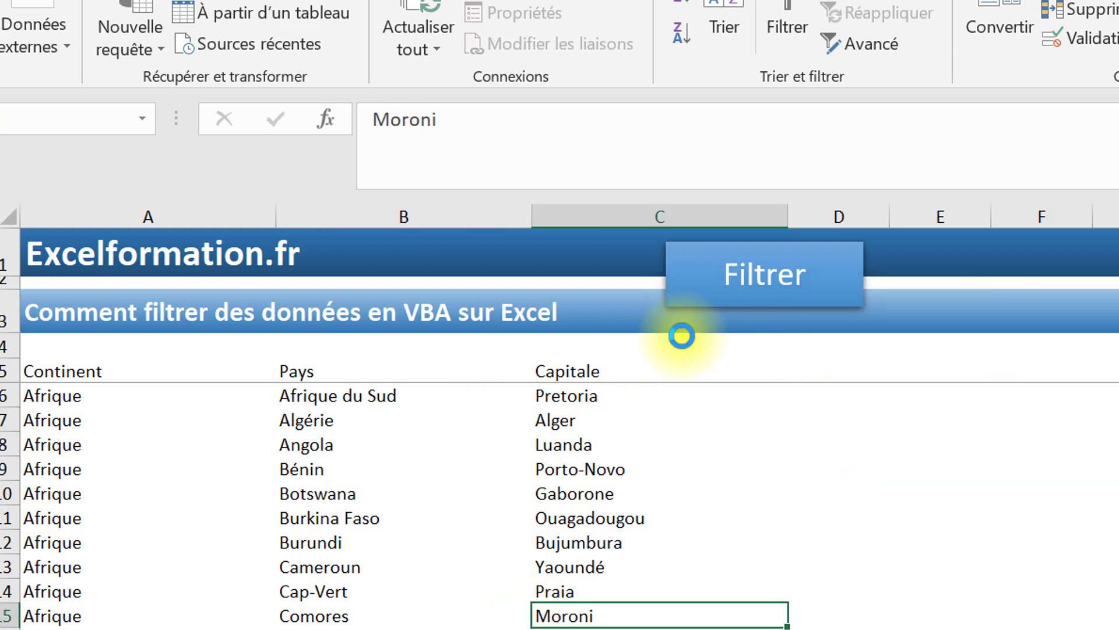
click(881, 460)
click(397, 591)
click(751, 299)
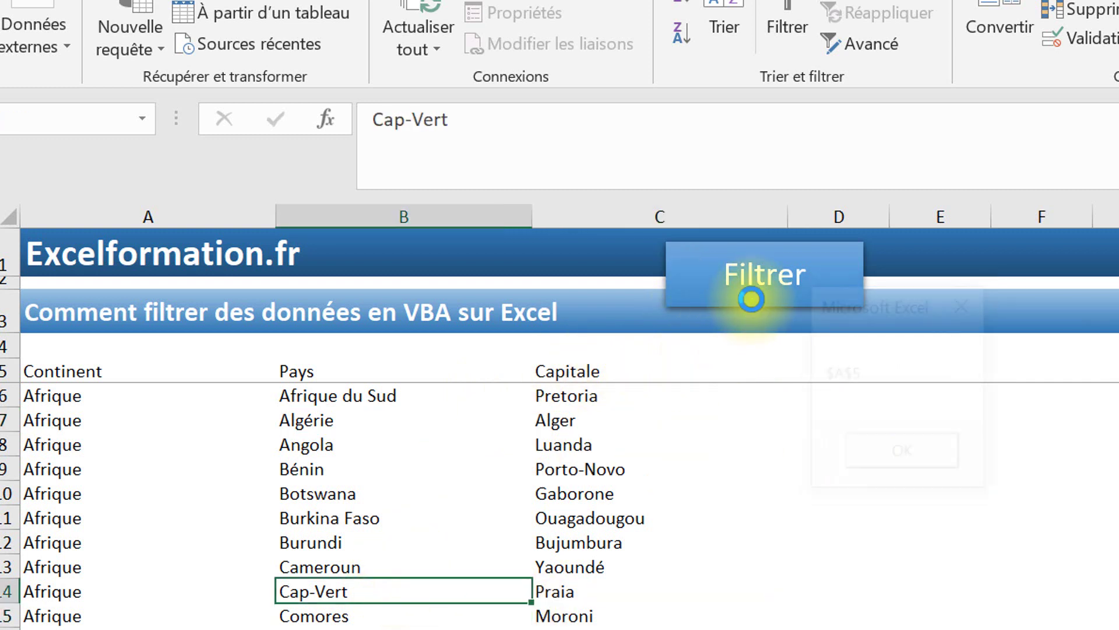
click(857, 460)
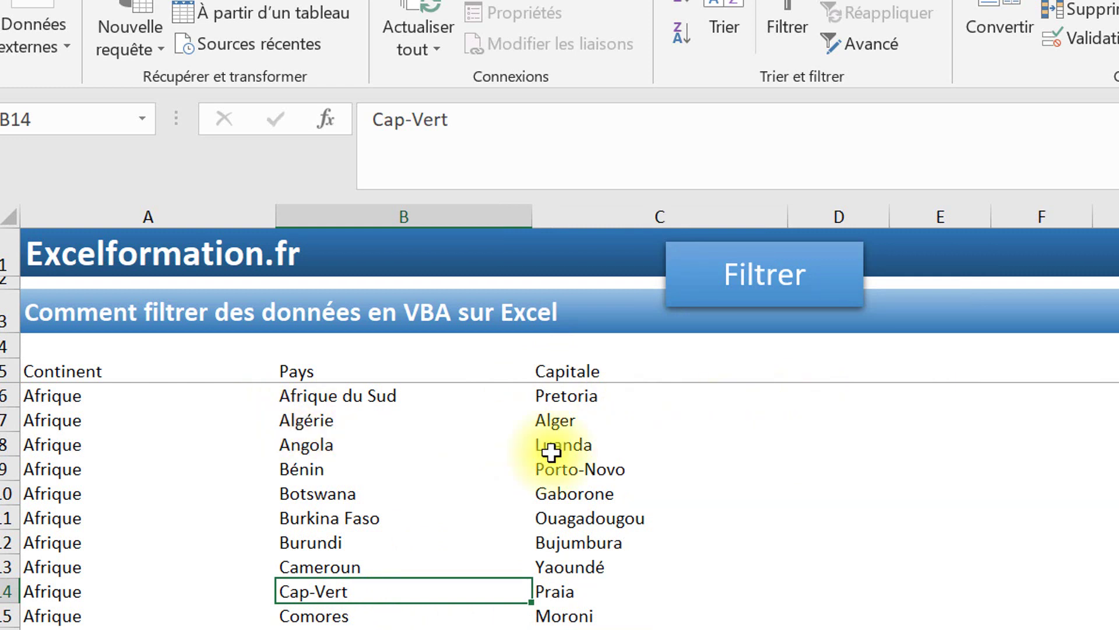
Type 'tableau' in A4 and run Filtrer from B10, which reports $A$3.
click(148, 345)
text(table)
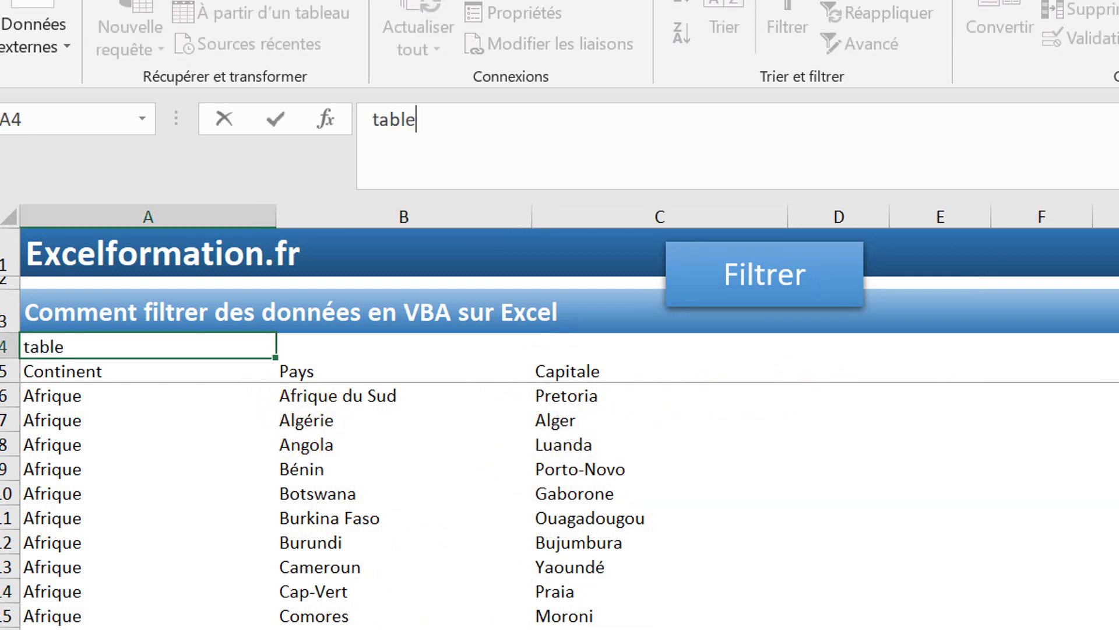
text(au)
key(Return)
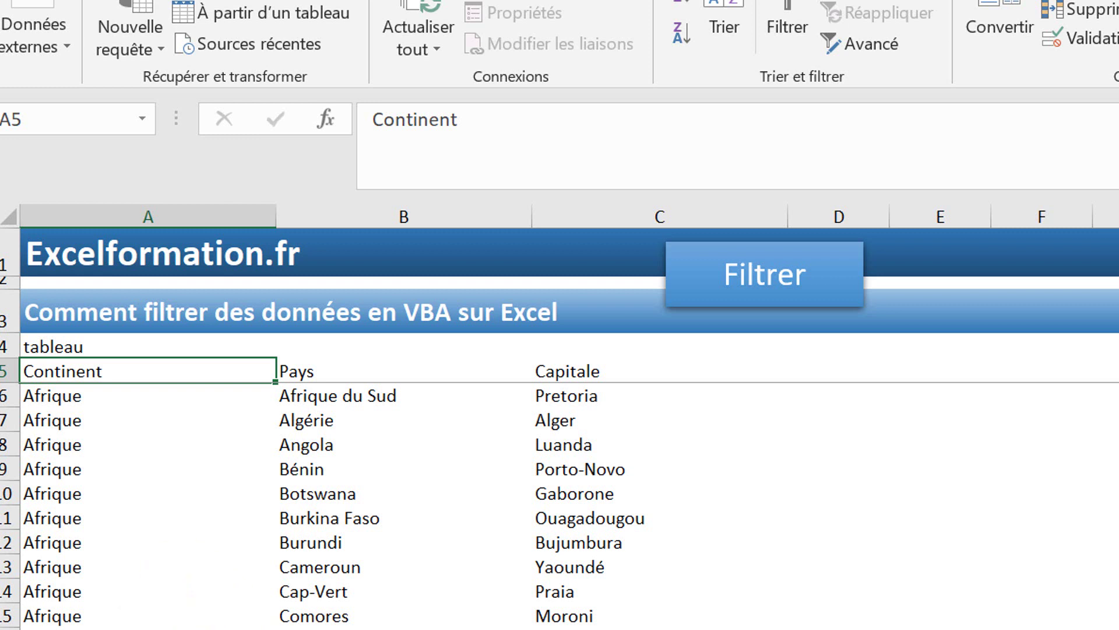
click(449, 490)
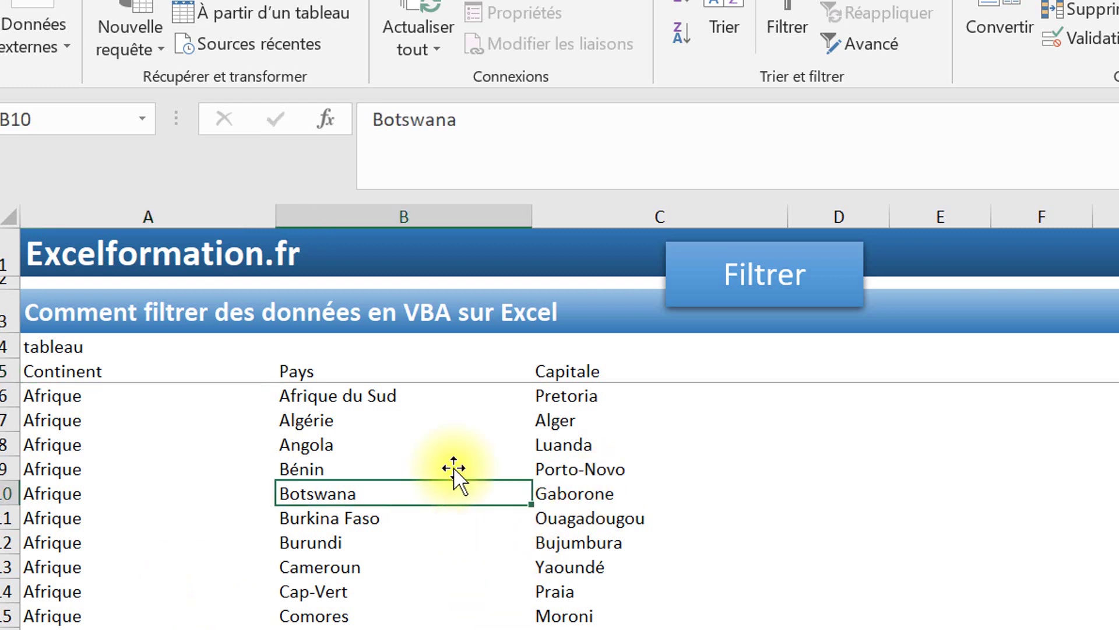
click(676, 303)
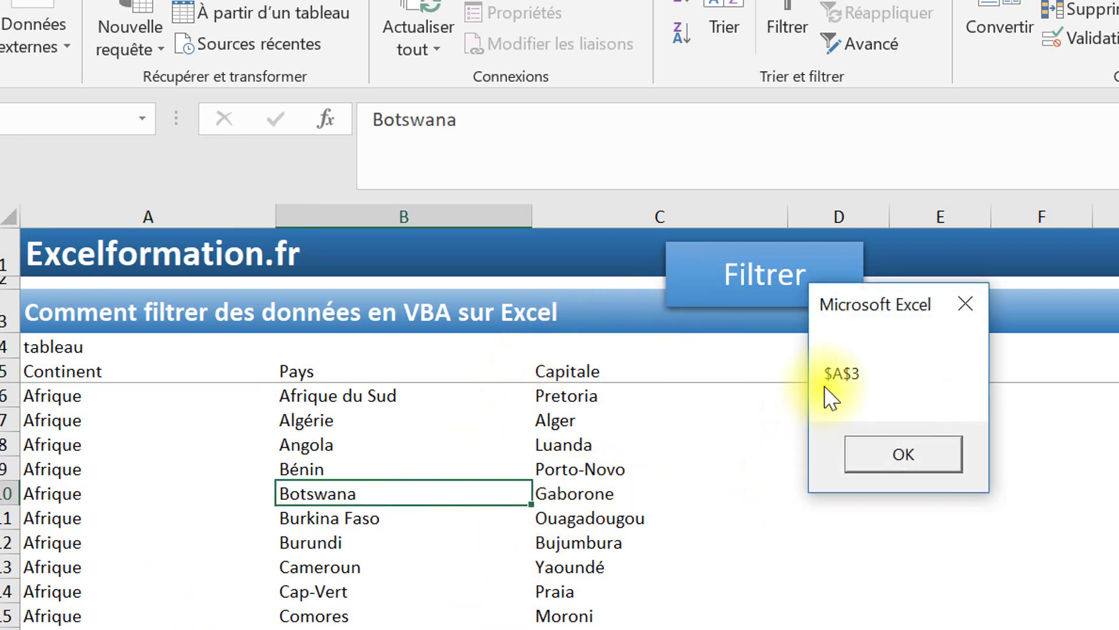
click(875, 456)
Clear row 4 and rerun Filtrer from Bénin in B9, which reports $A$5.
click(68, 376)
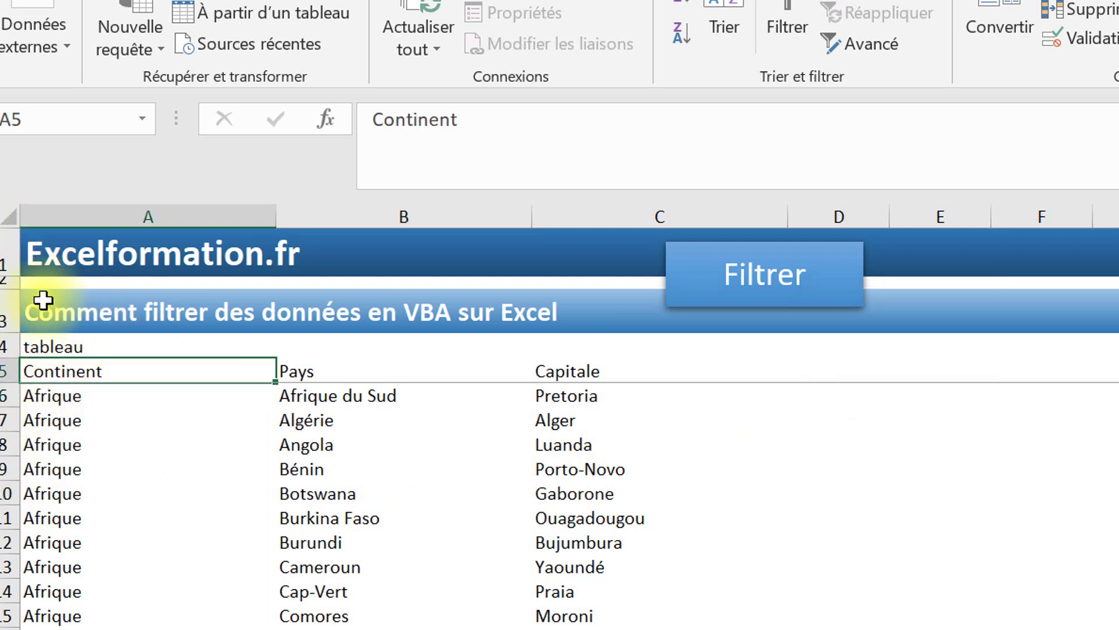
click(3, 348)
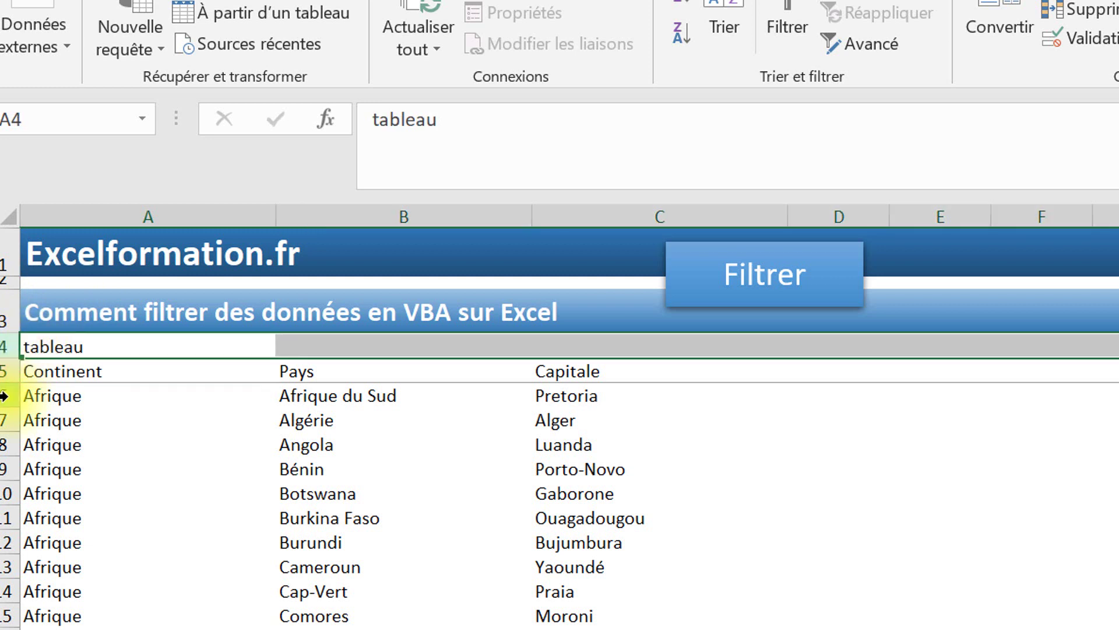
key(Delete)
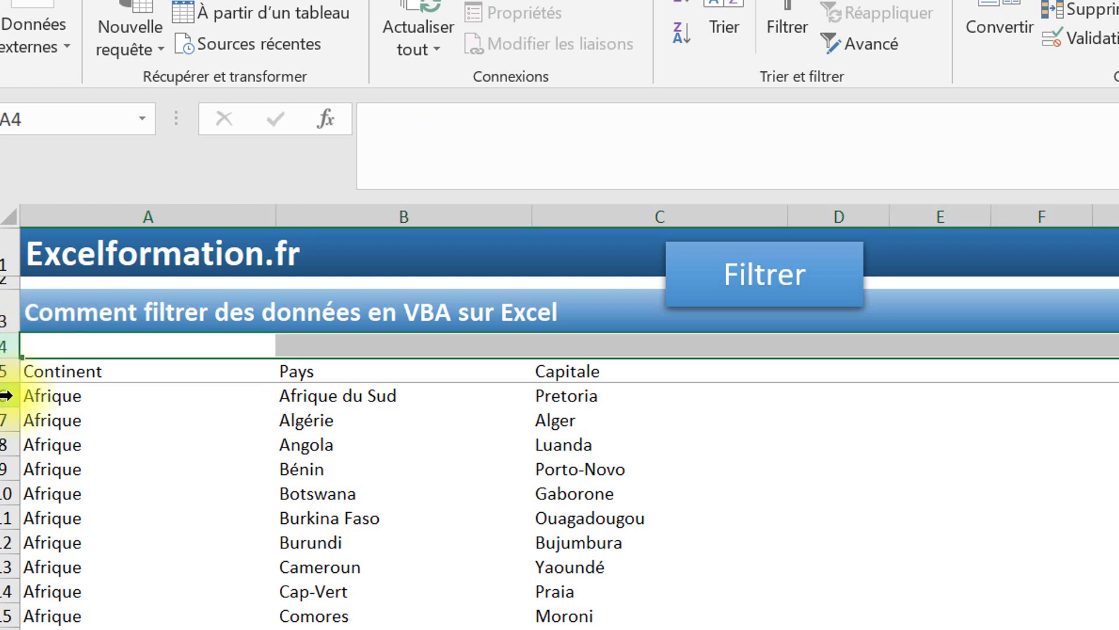
click(333, 466)
click(791, 280)
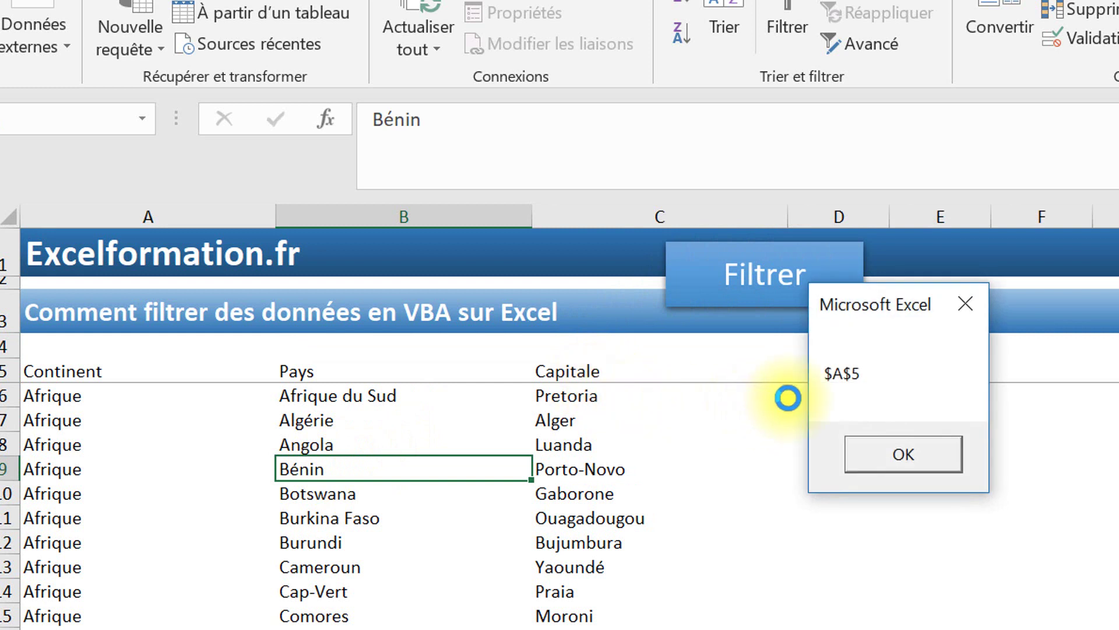
click(887, 469)
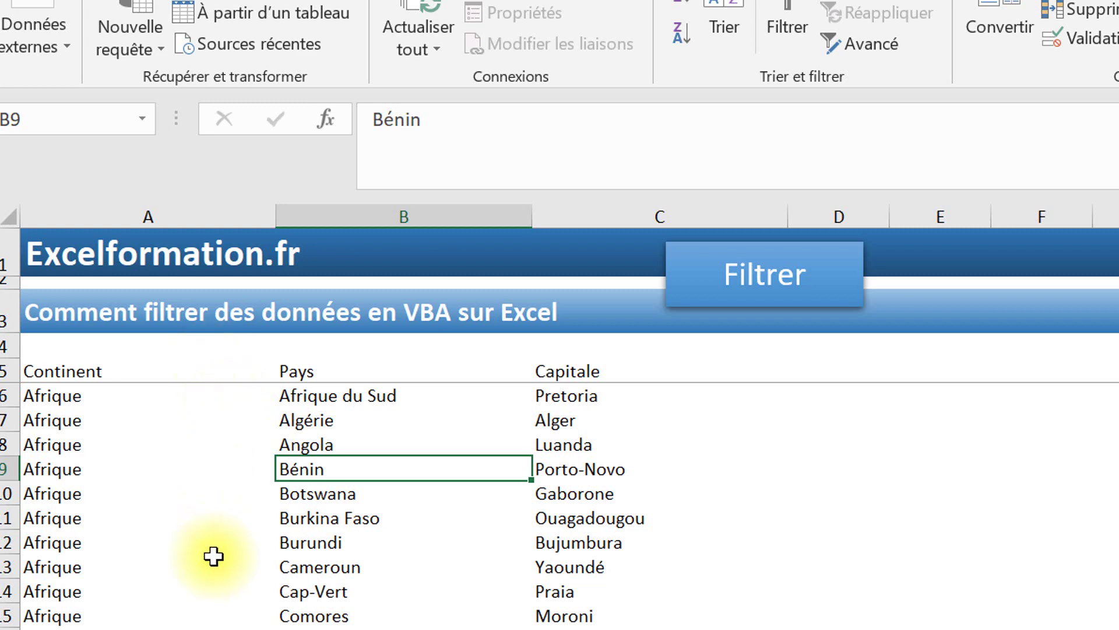
click(574, 449)
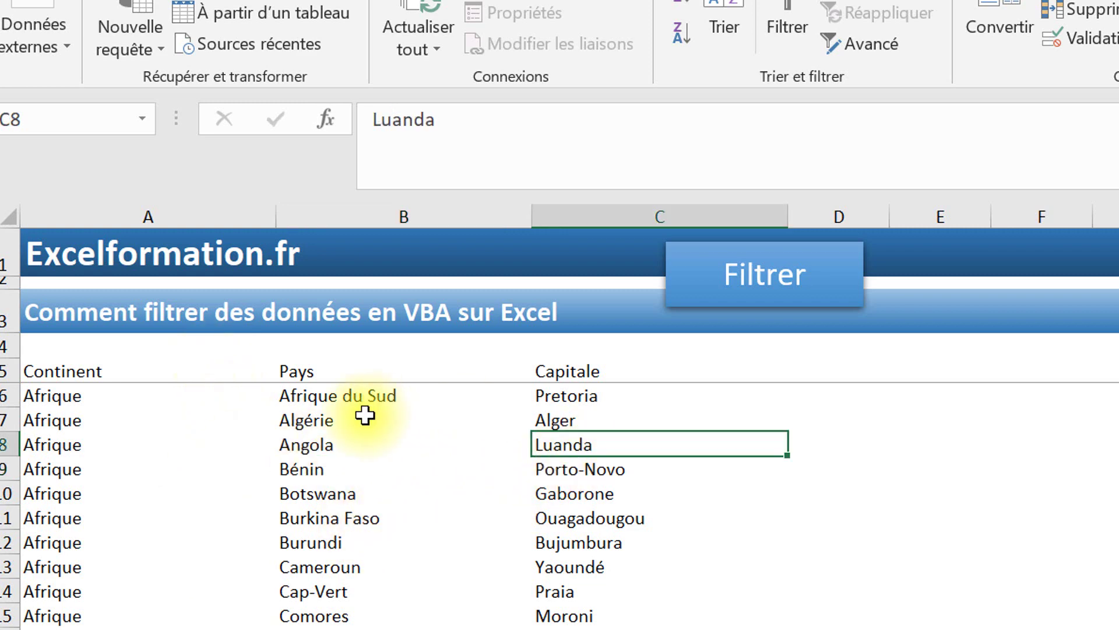
click(368, 418)
click(149, 469)
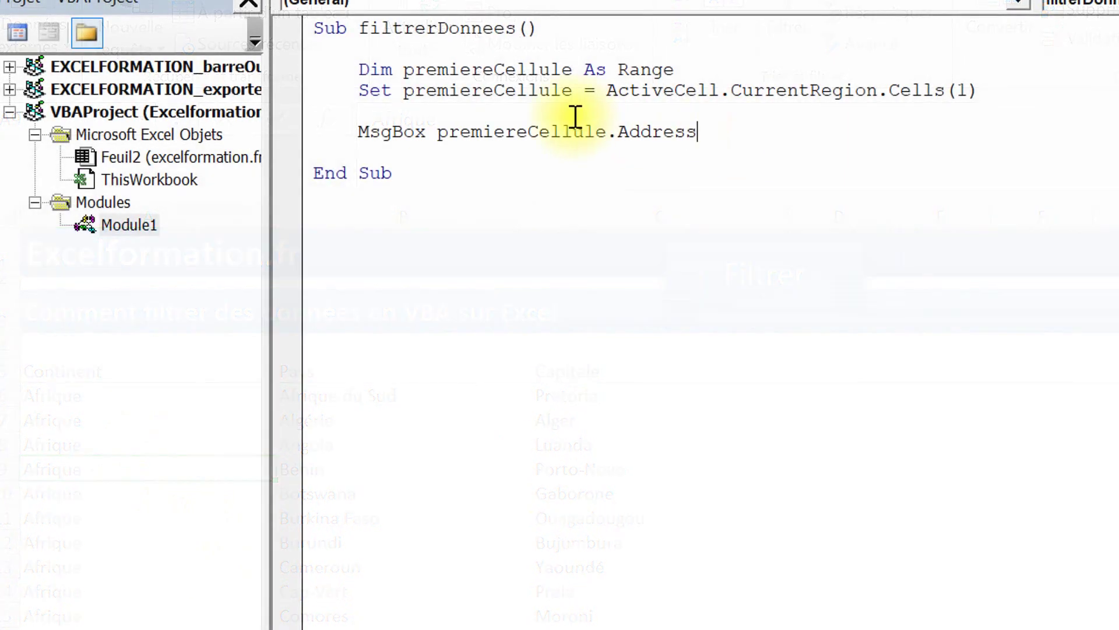
Replace the MsgBox line with Dim colonne As Integer and colonne = ActiveCell.Column - premiereCellule.Column + 1.
drag(697, 132, 361, 133)
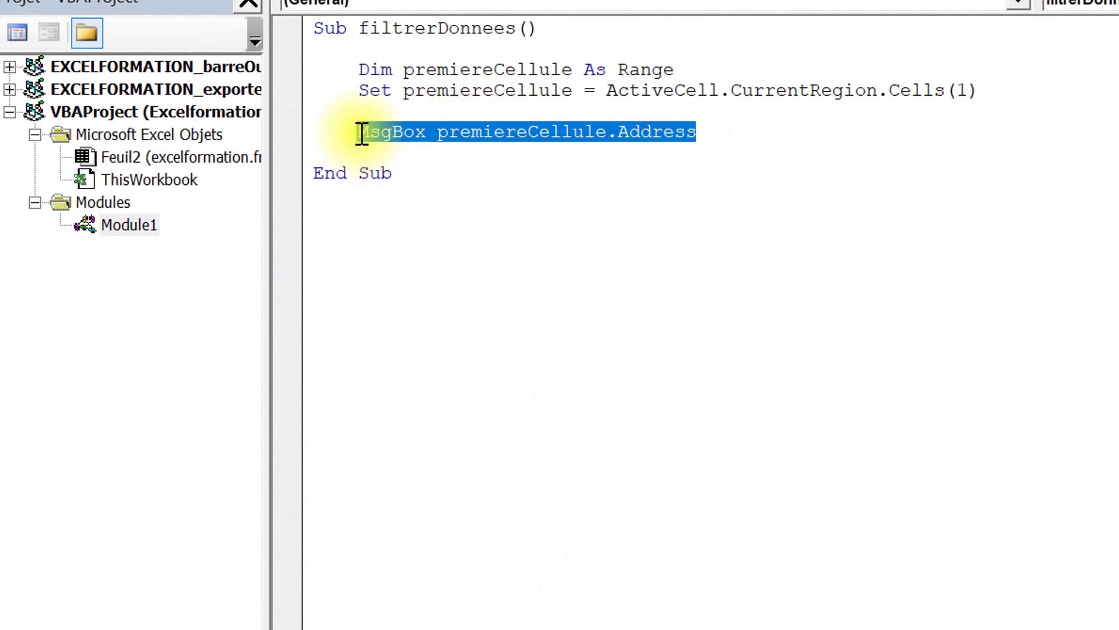
text(Dim )
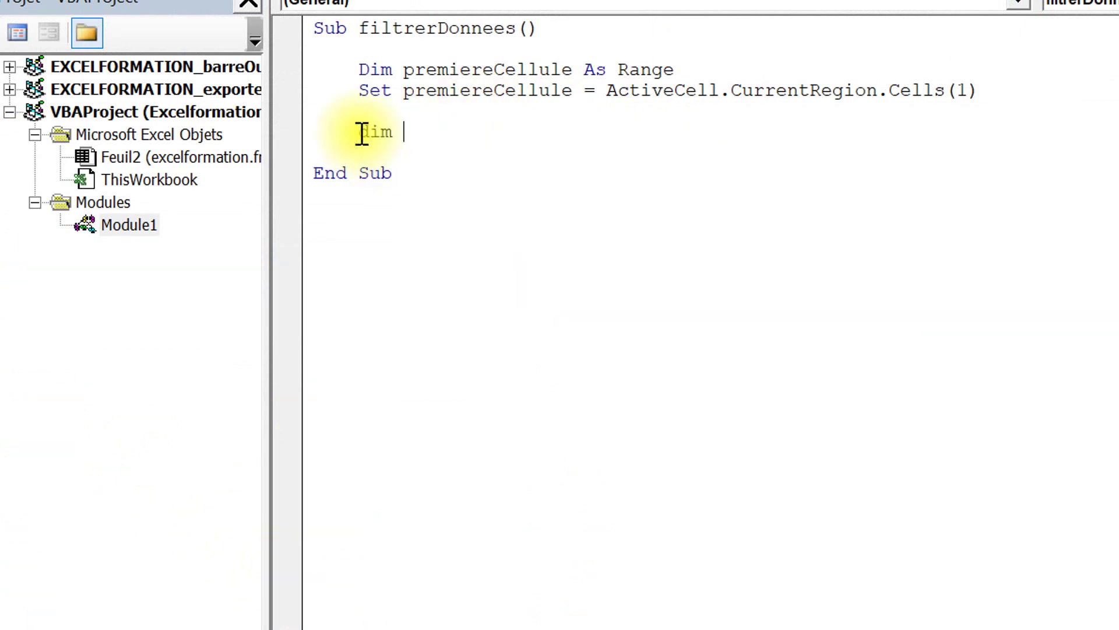
text(colonne as i)
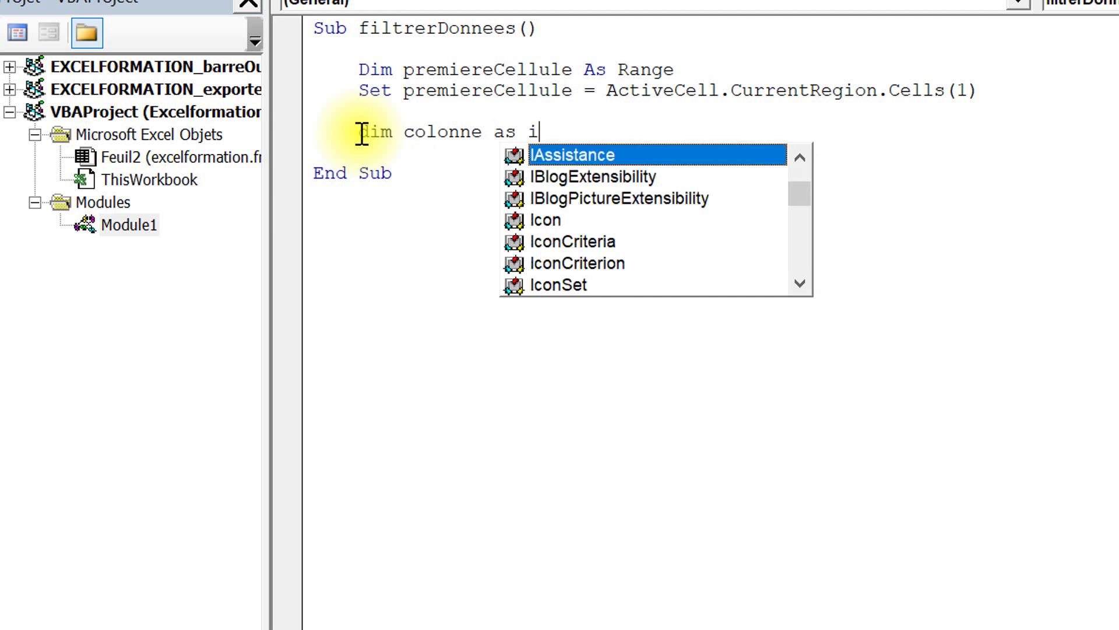
text(nte)
key(Tab)
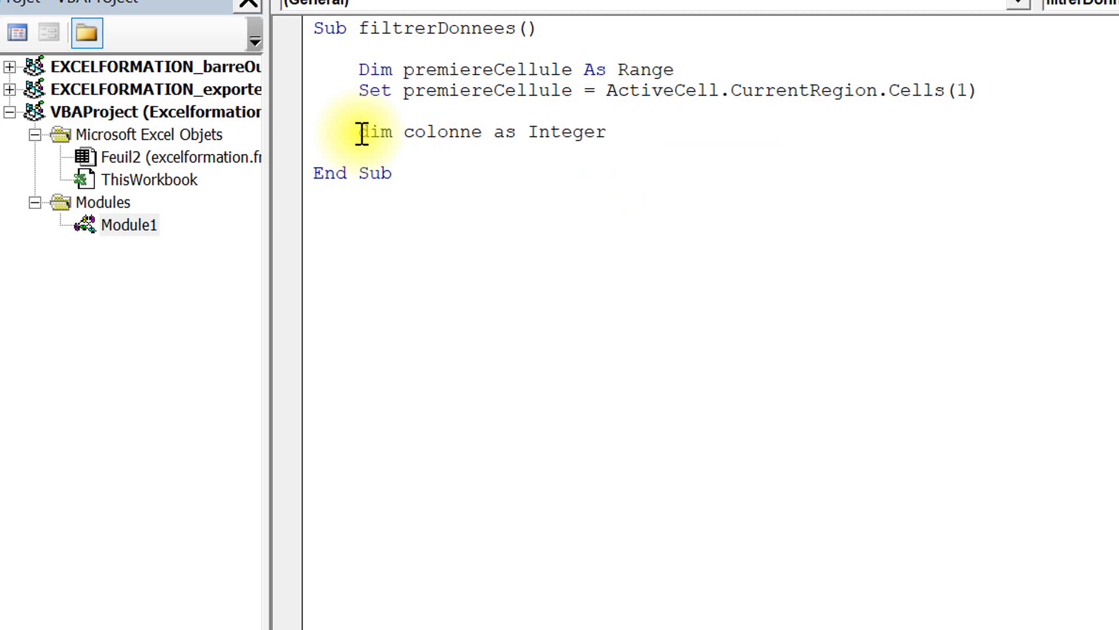
key(Return)
text(colonne =)
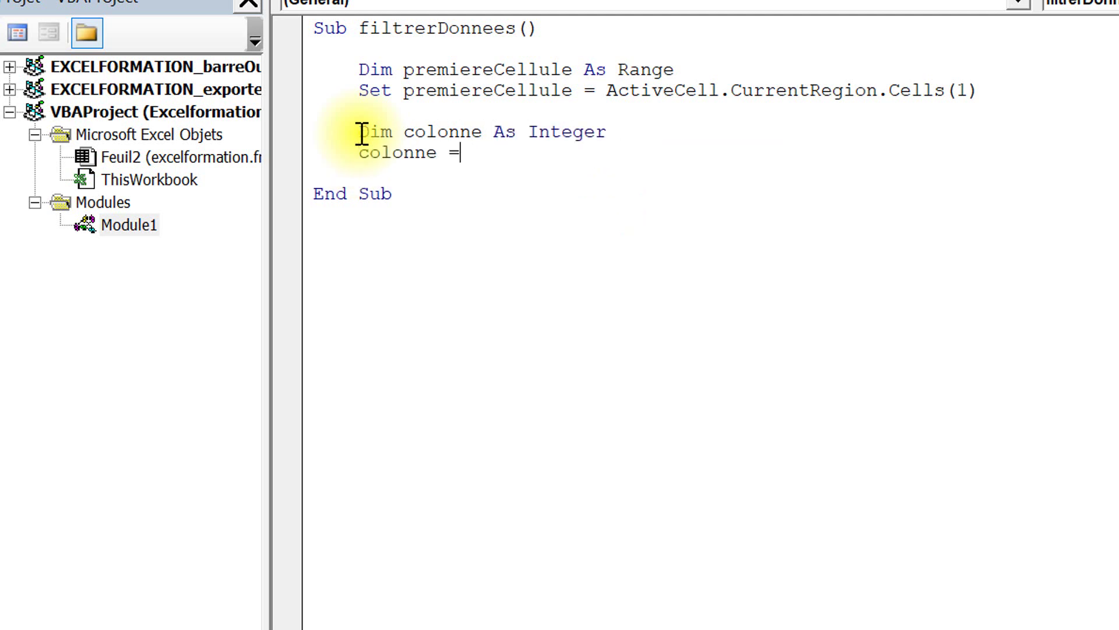
text( active)
text(cell.colum)
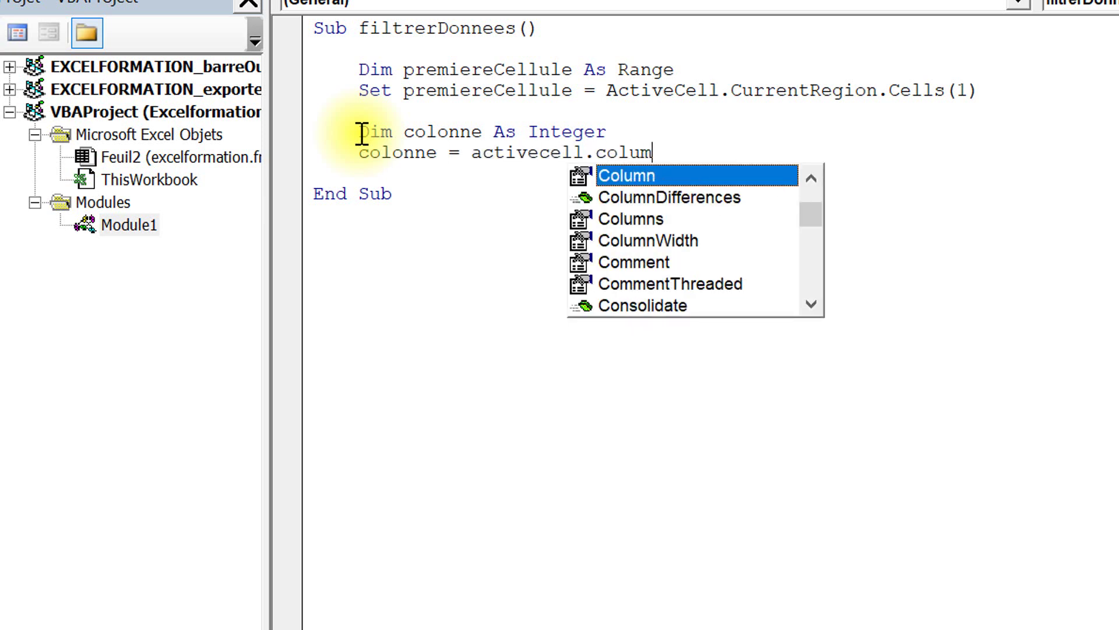
text(n -)
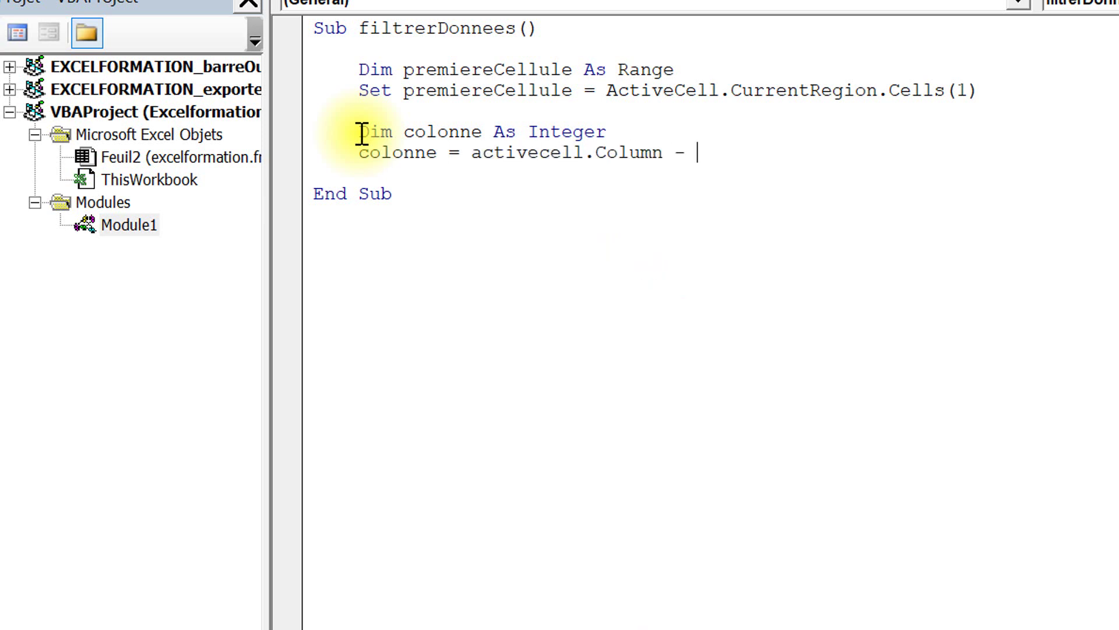
text(premierecellule.)
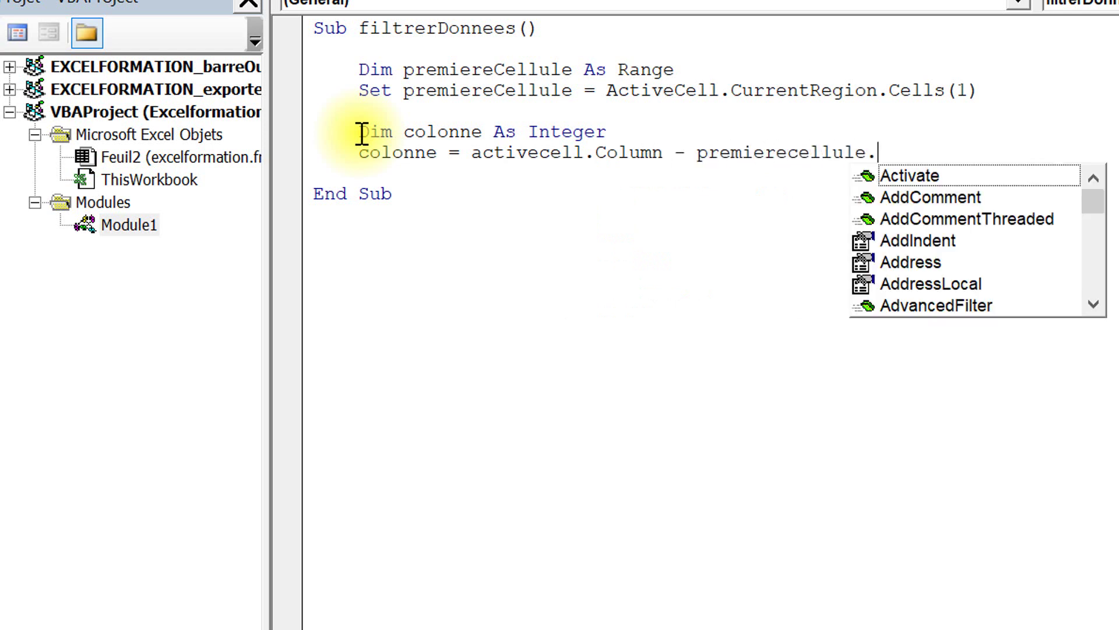
text(Column +1)
key(Return)
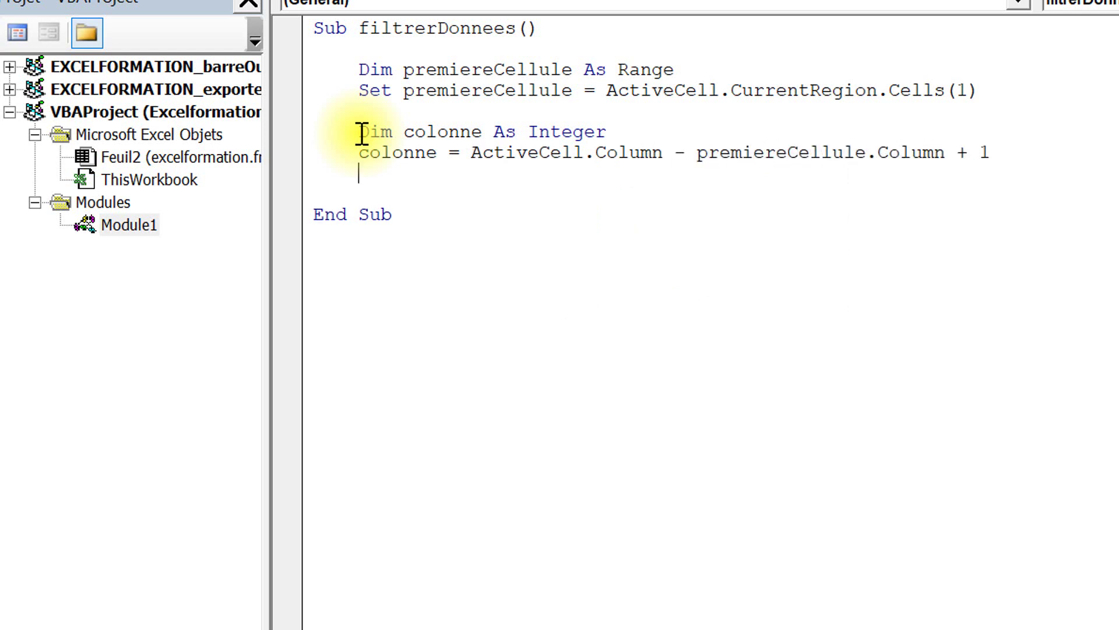
key(Return)
text(dim f)
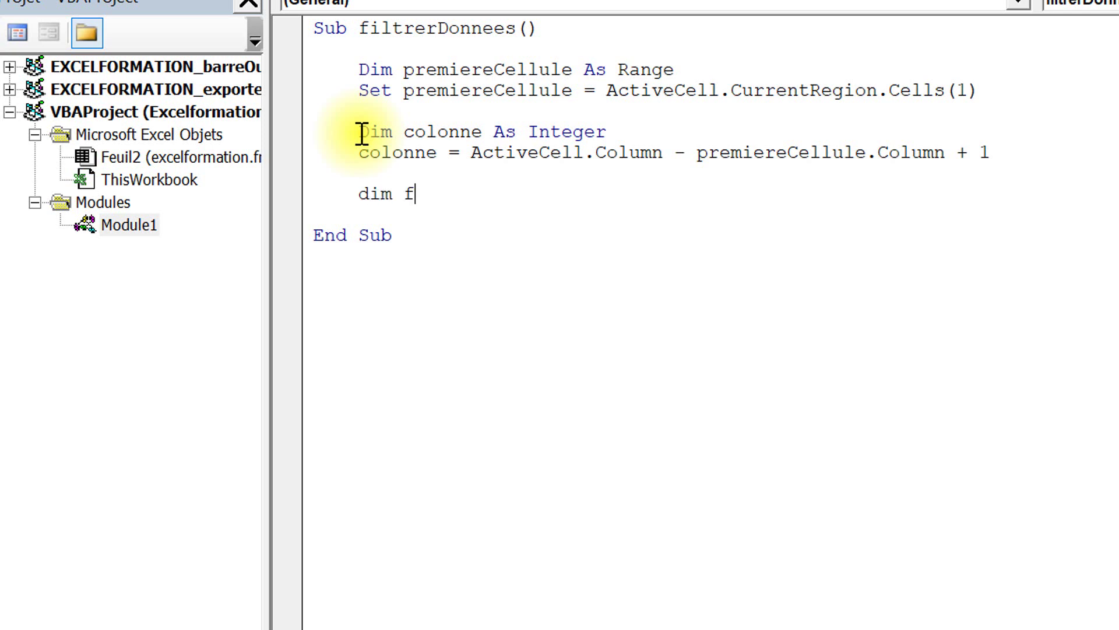
Declare filtre As String, read from InputBox("Texte à filtrer :", "FILTRE", ActiveCell).
text(iltre )
text(as str)
key(Tab)
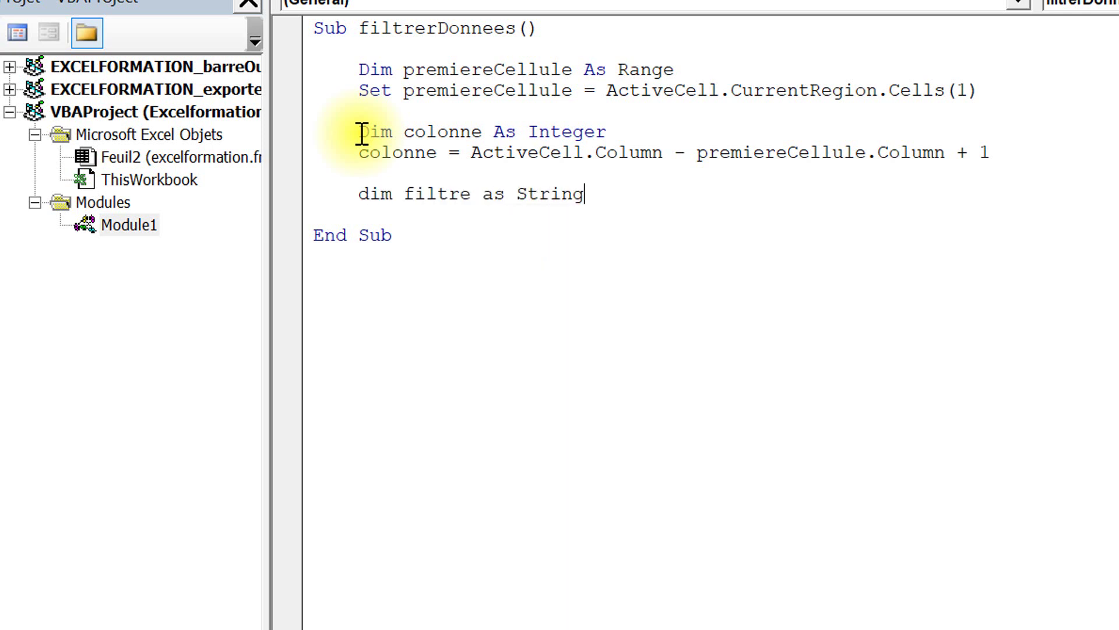
key(Return)
text(filtre = i)
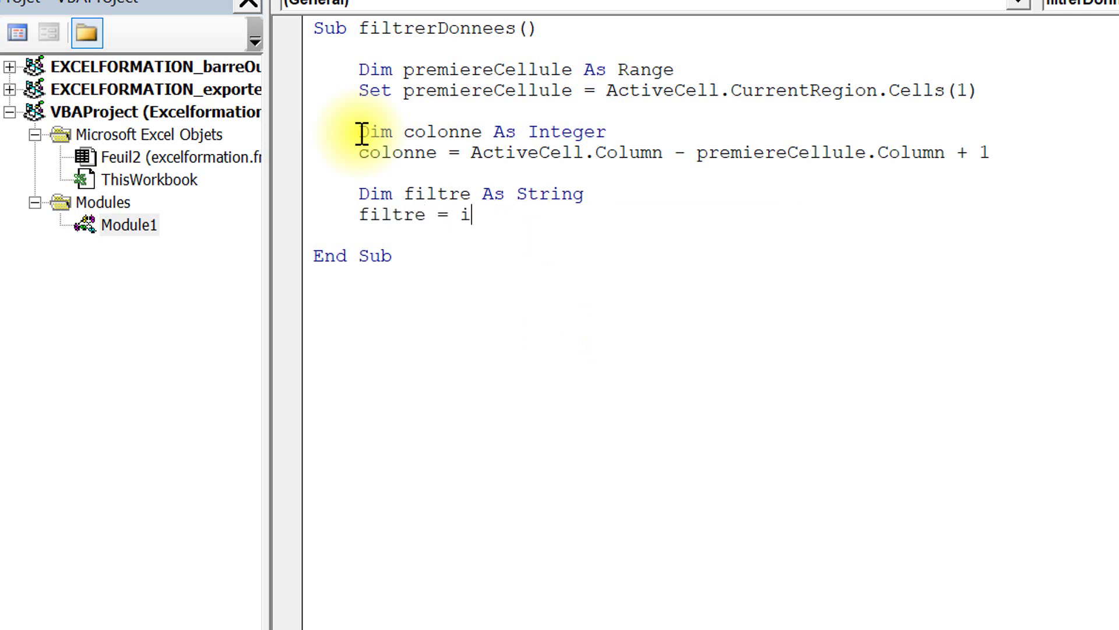
text(nputbox)
text(("T)
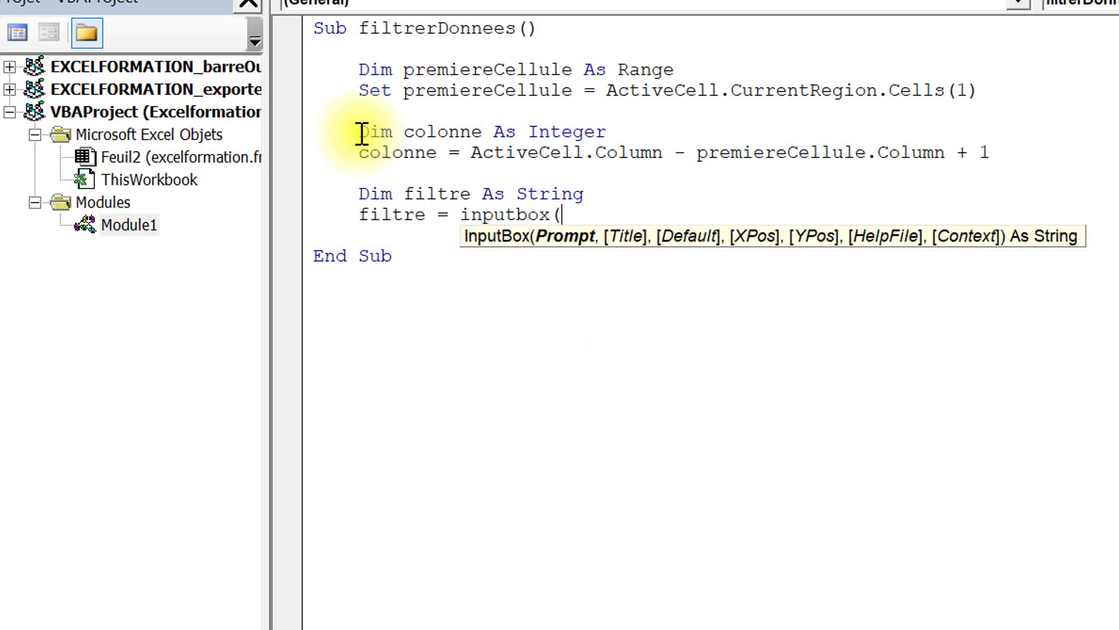
text(exte à fil)
text(trer :)
text(", )
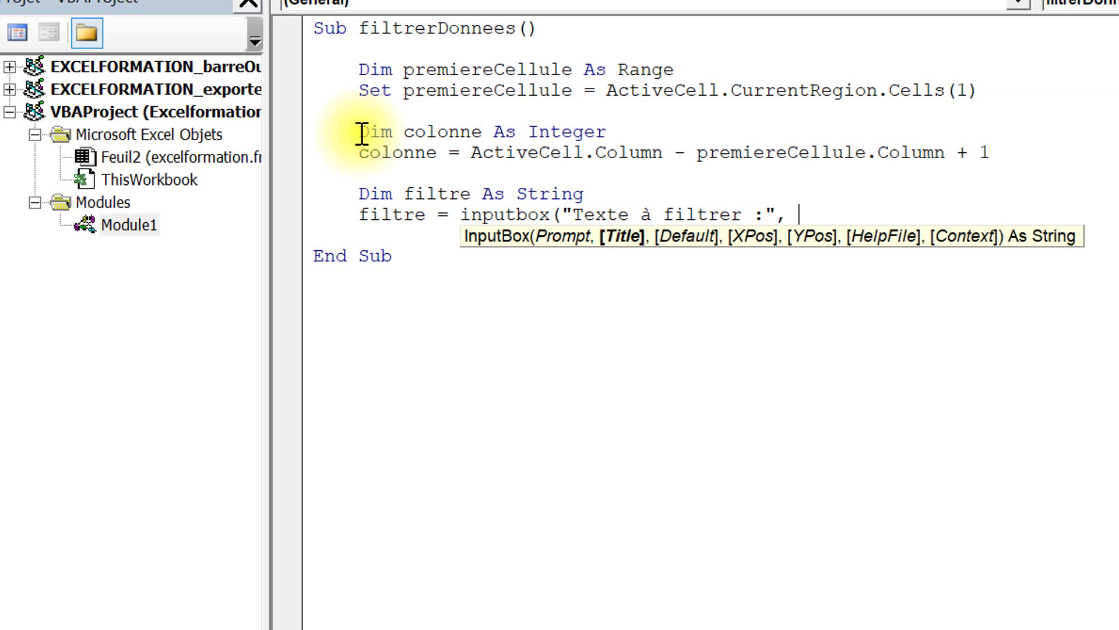
text("FILTRE)
text(, )
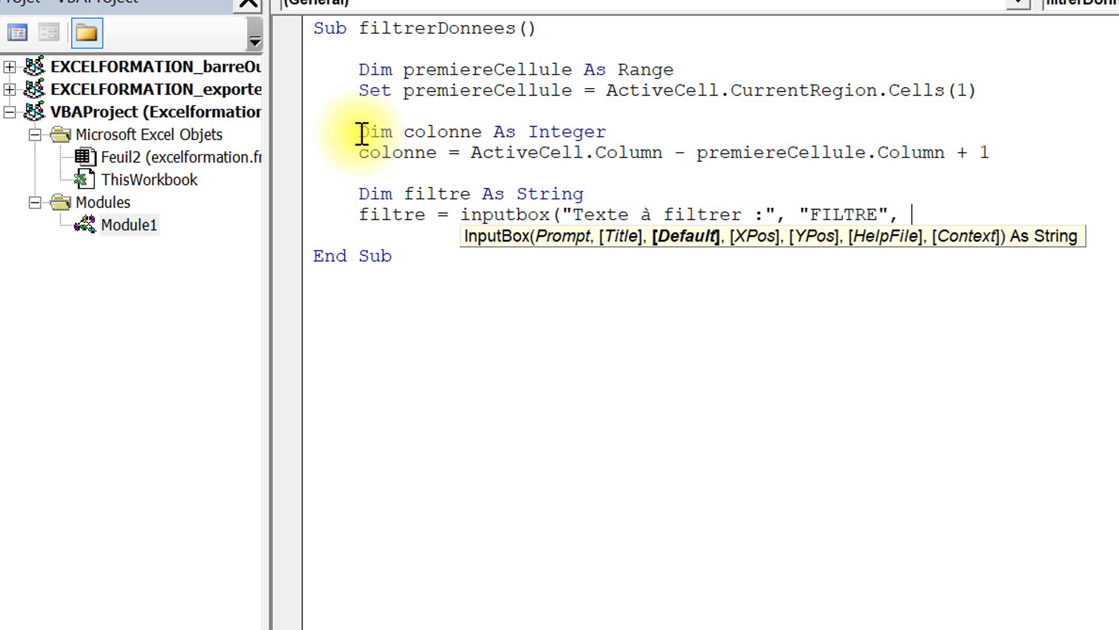
text(act)
text(ivecel)
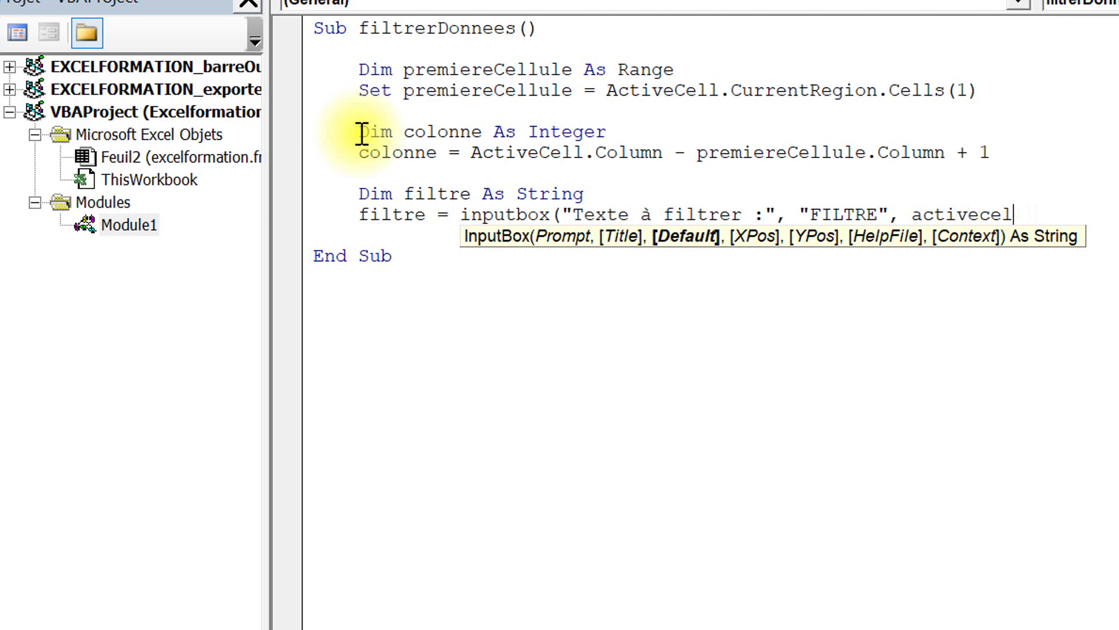
text(l))
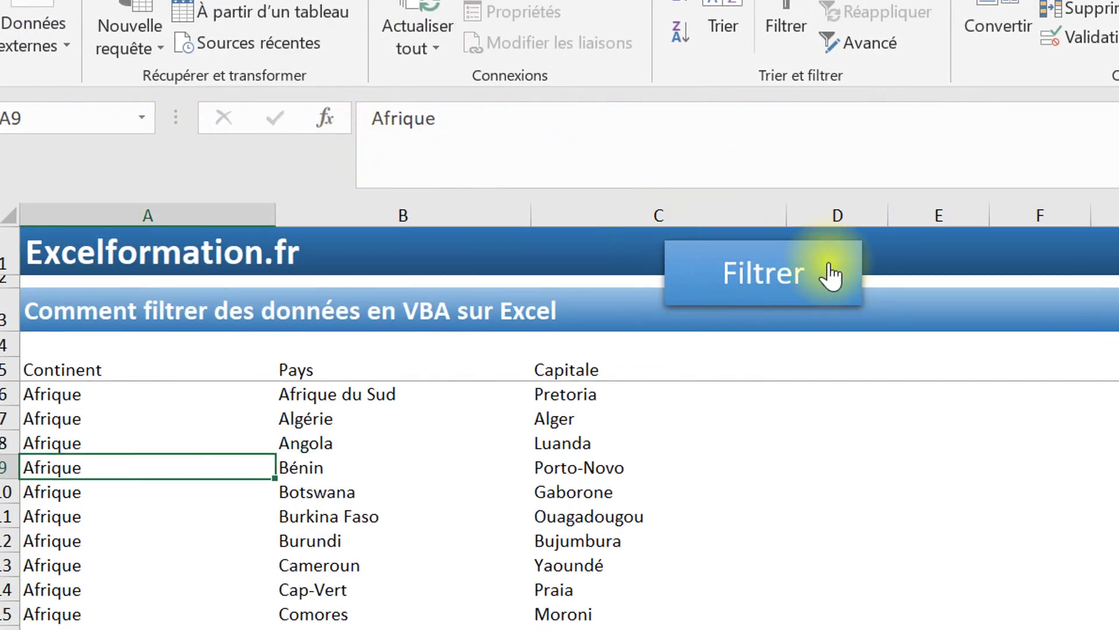
Test the prefilled prompt with Afrique, then again from the Praia cell.
click(830, 274)
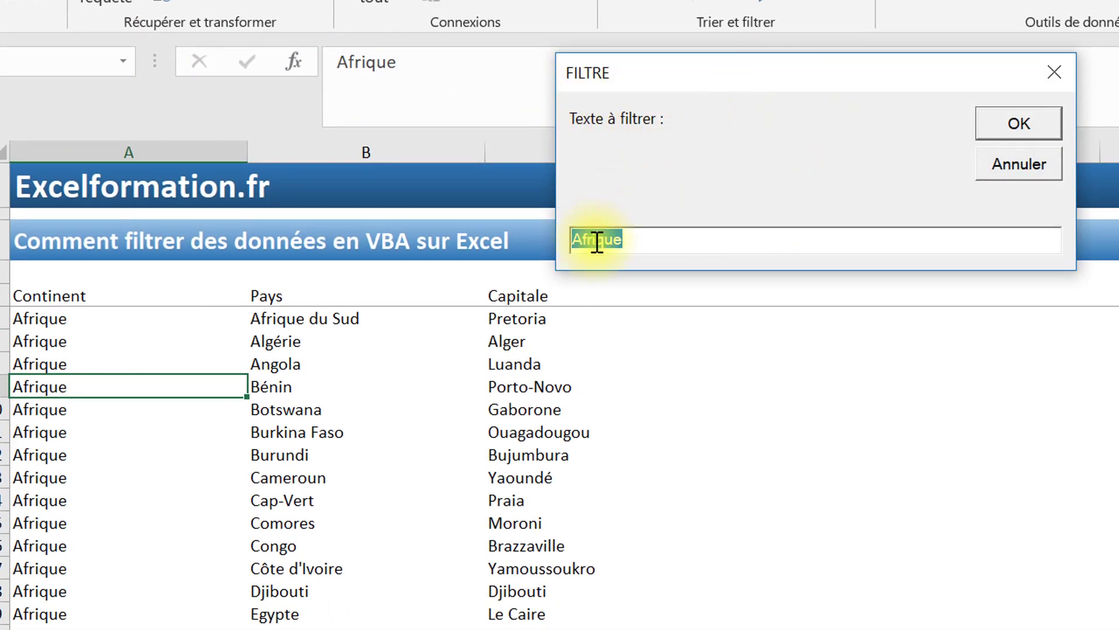
click(1017, 164)
click(513, 500)
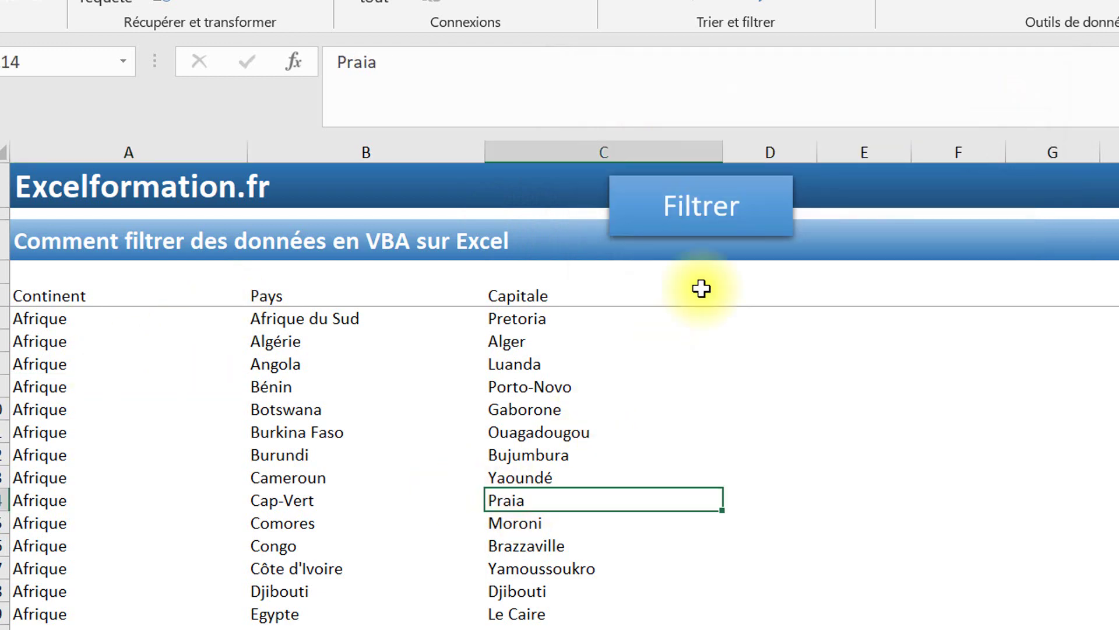
click(709, 210)
click(1017, 166)
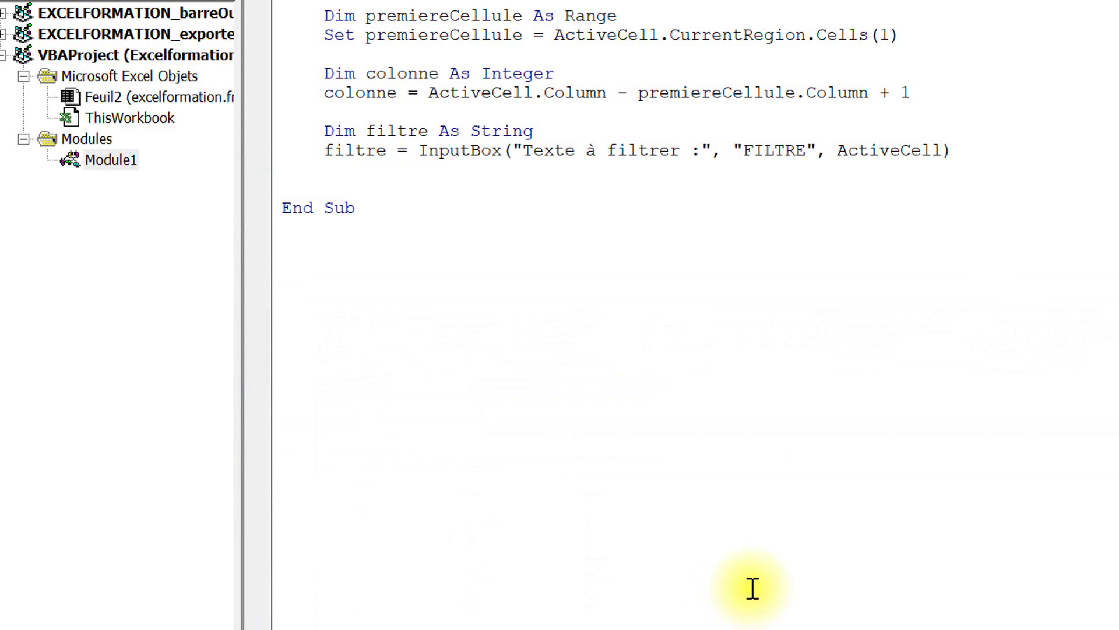
Add the line premiereCellule.AutoFilter Field:=colonne, Criteria1:=filtre below the InputBox line.
key(Return)
text(premiere)
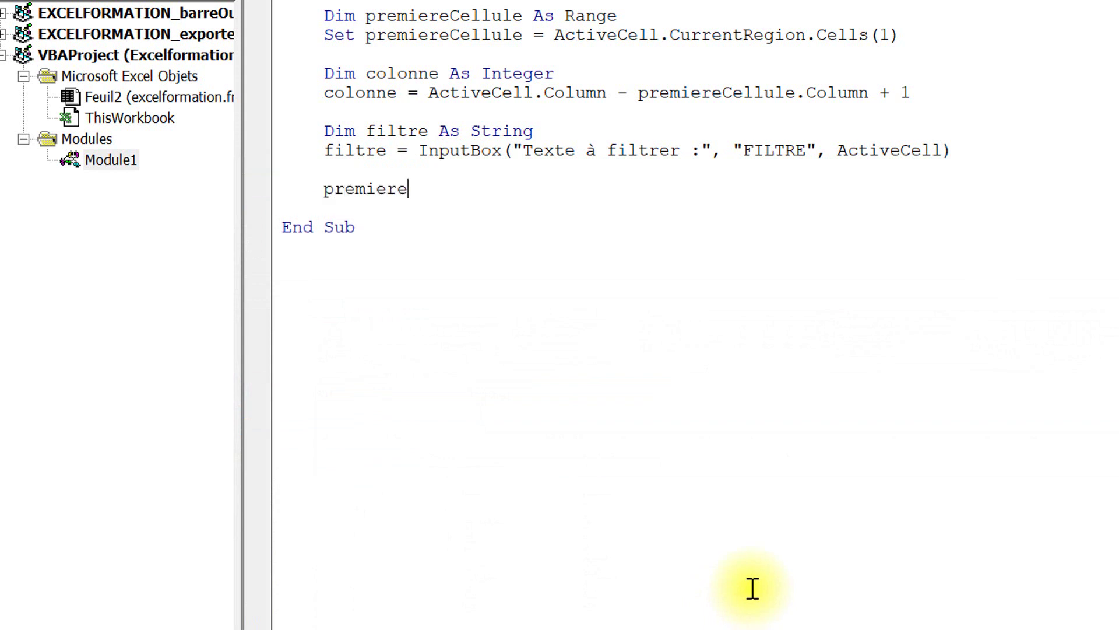
text(cell)
text(ul)
text(.autofilt)
key(Tab)
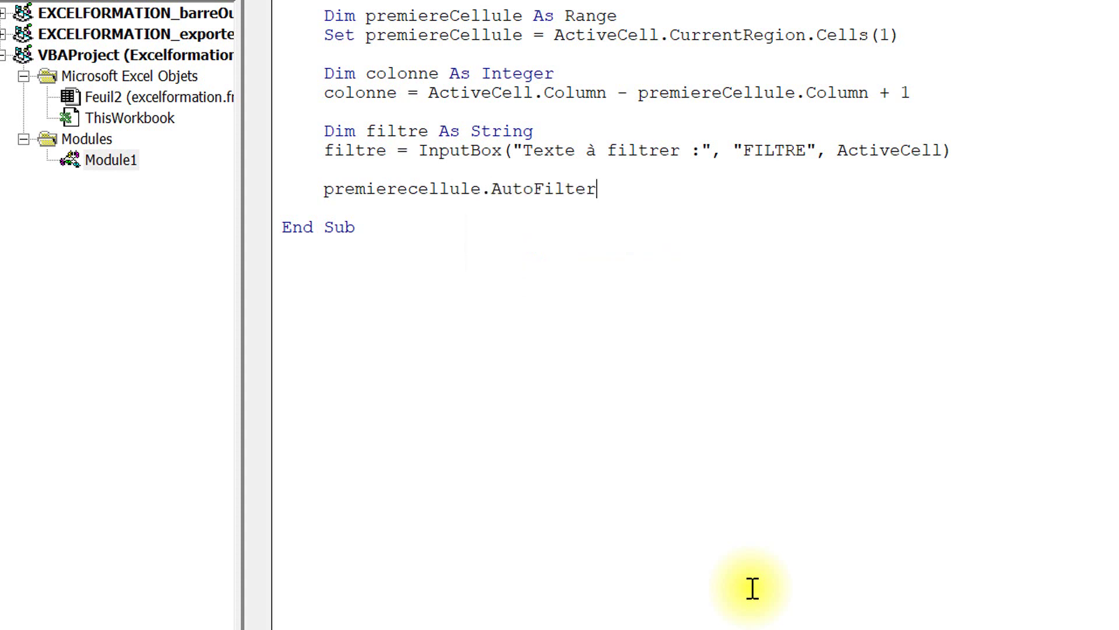
text(field)
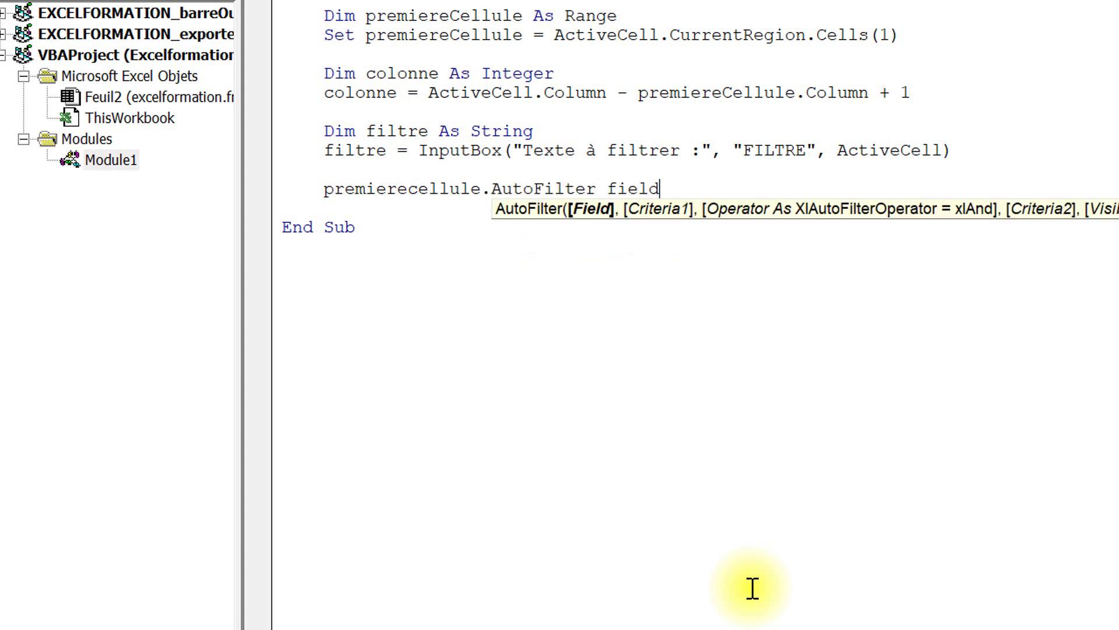
text(:)
text(=colonn)
text(e, c)
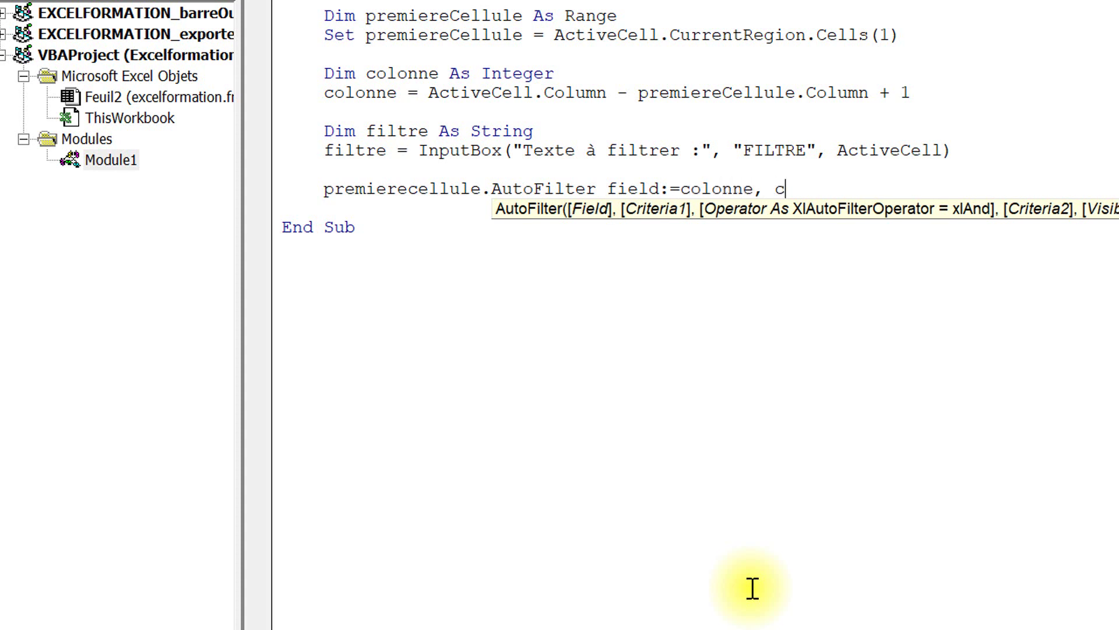
text(rite)
key(BackSpace)
text(iteria)
text(1:=filtre)
key(Return)
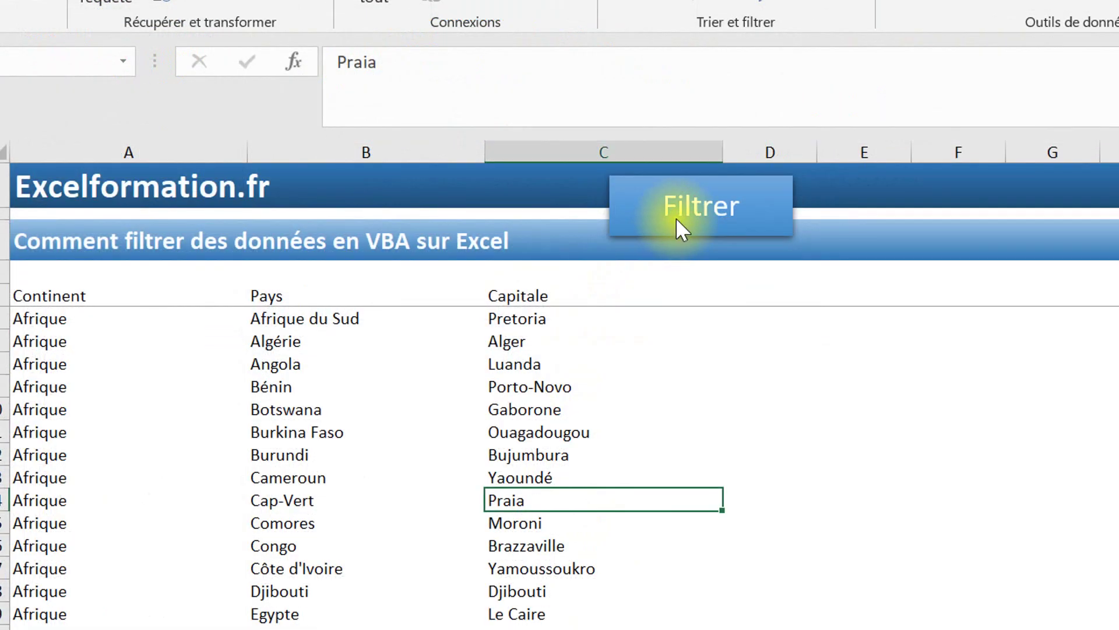
Test the Filtrer macro: Capitale on Praia, then Paris, then Continent on Europe.
click(676, 218)
click(1024, 131)
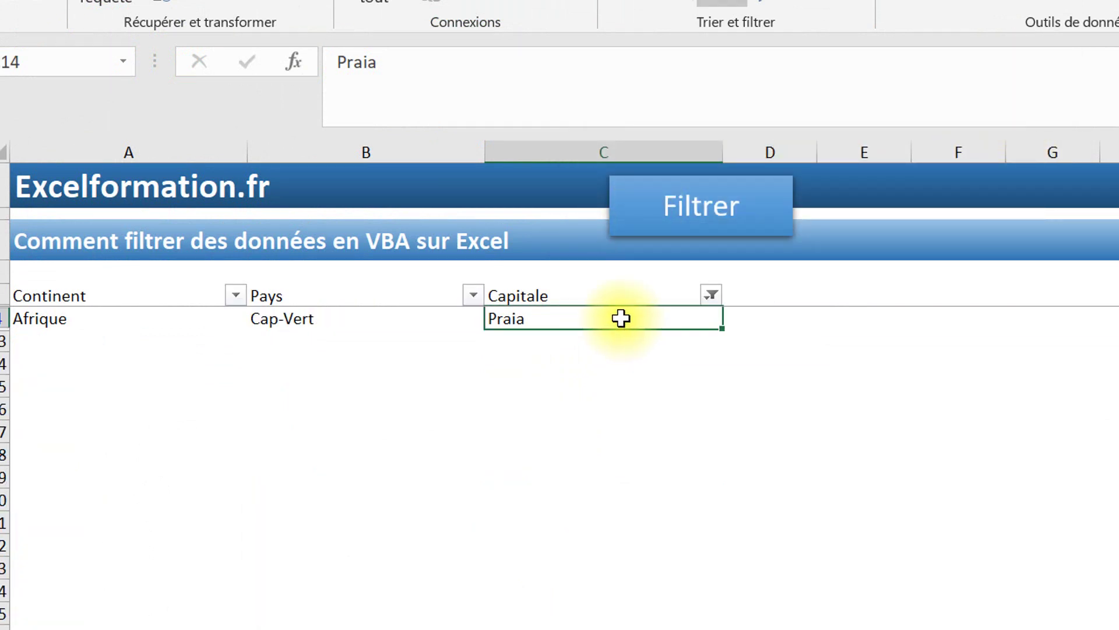
click(696, 211)
text(Paris)
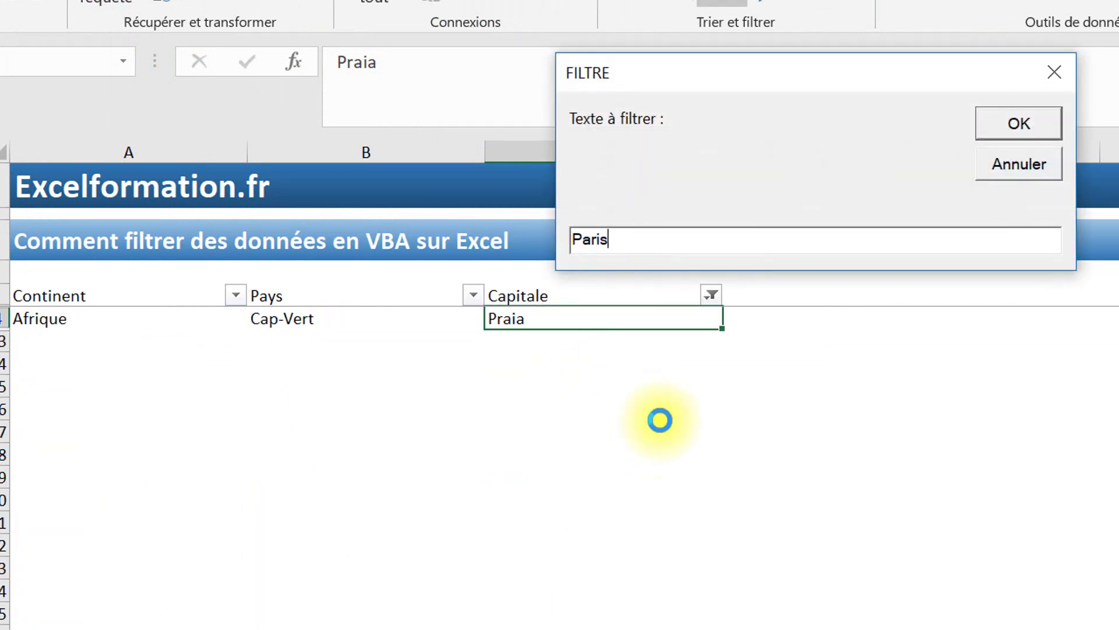
click(1005, 129)
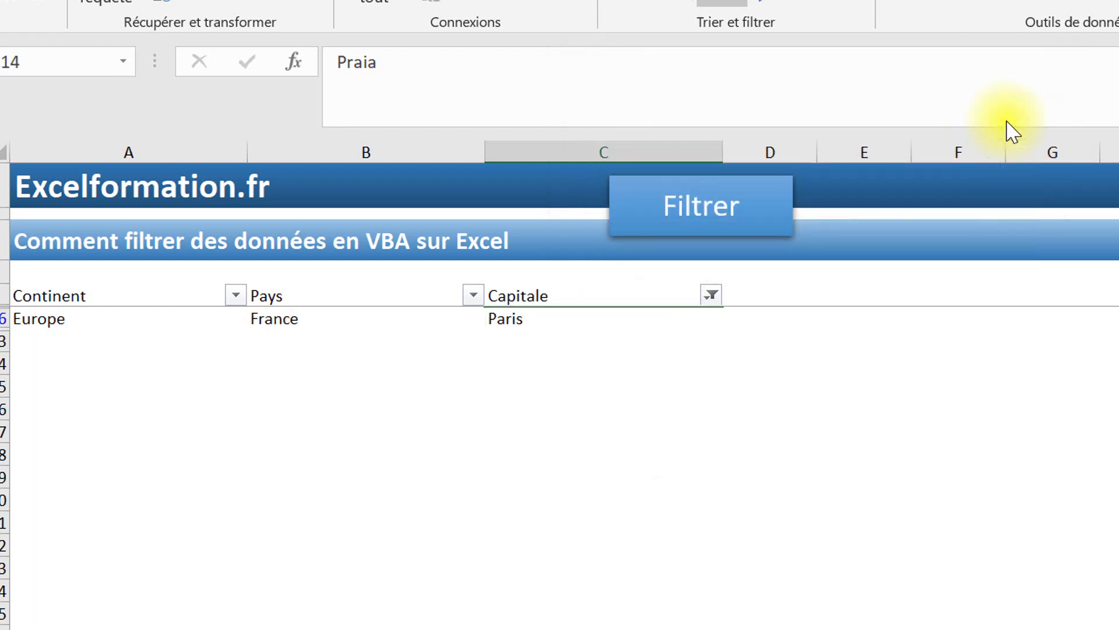
click(177, 318)
click(750, 223)
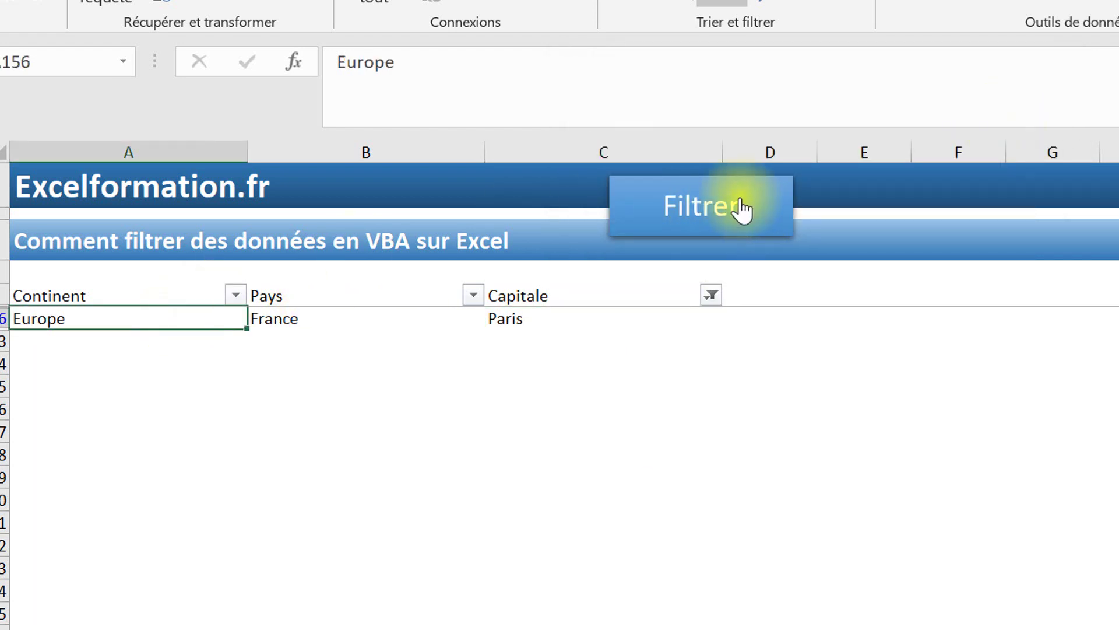
click(1013, 124)
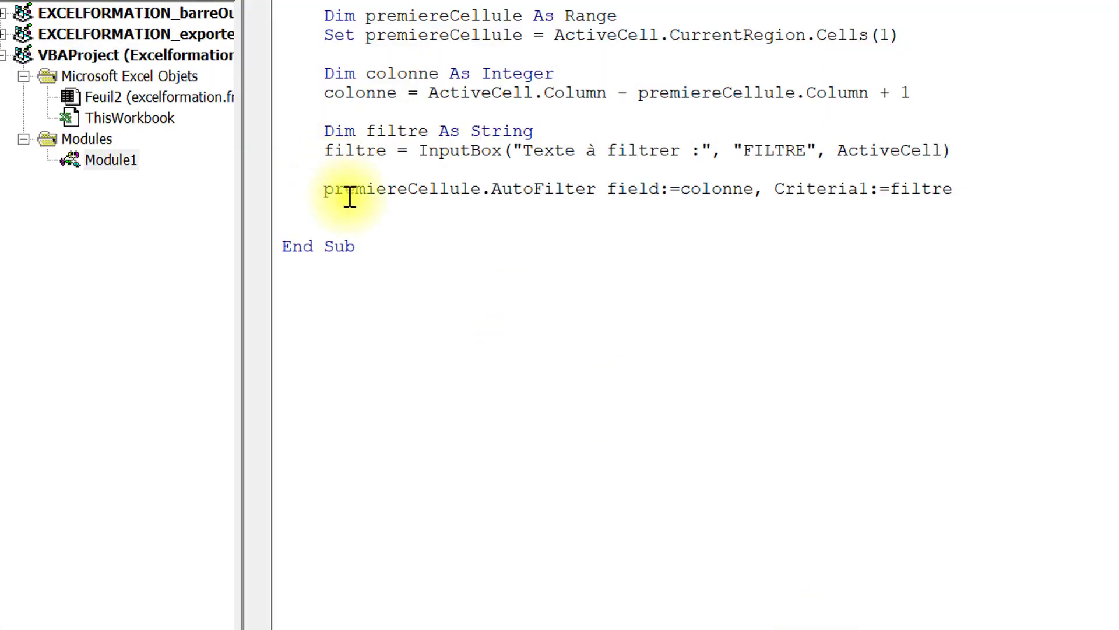
Insert a bare premiereCellule.AutoFilter line above the AutoFilter Field:= statement.
key(Return)
text(premierecelu)
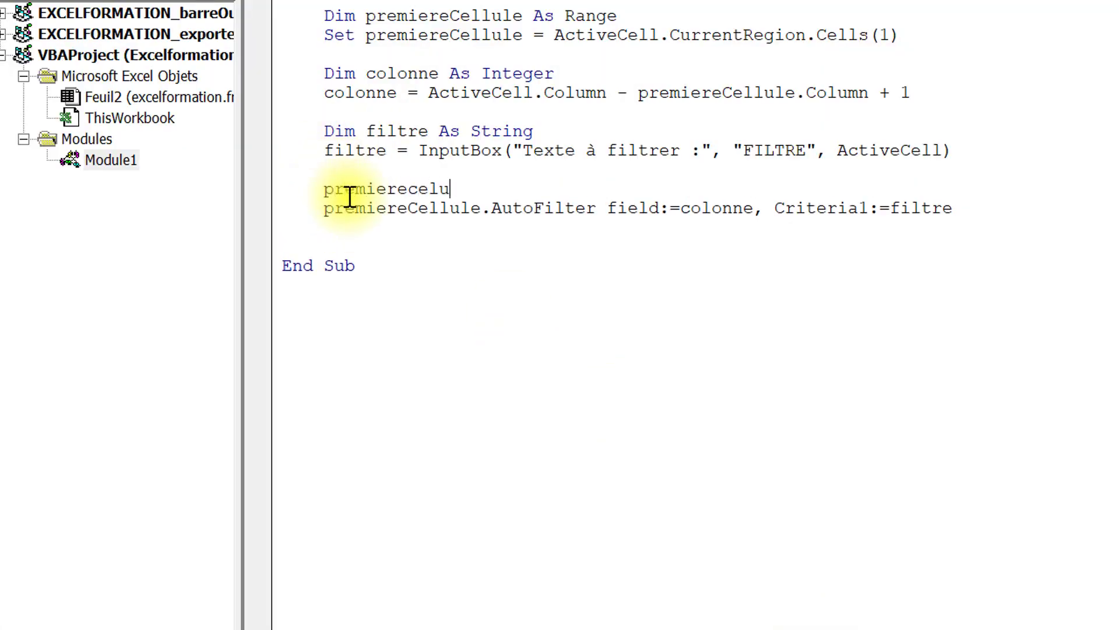
key(BackSpace)
text(lule.au)
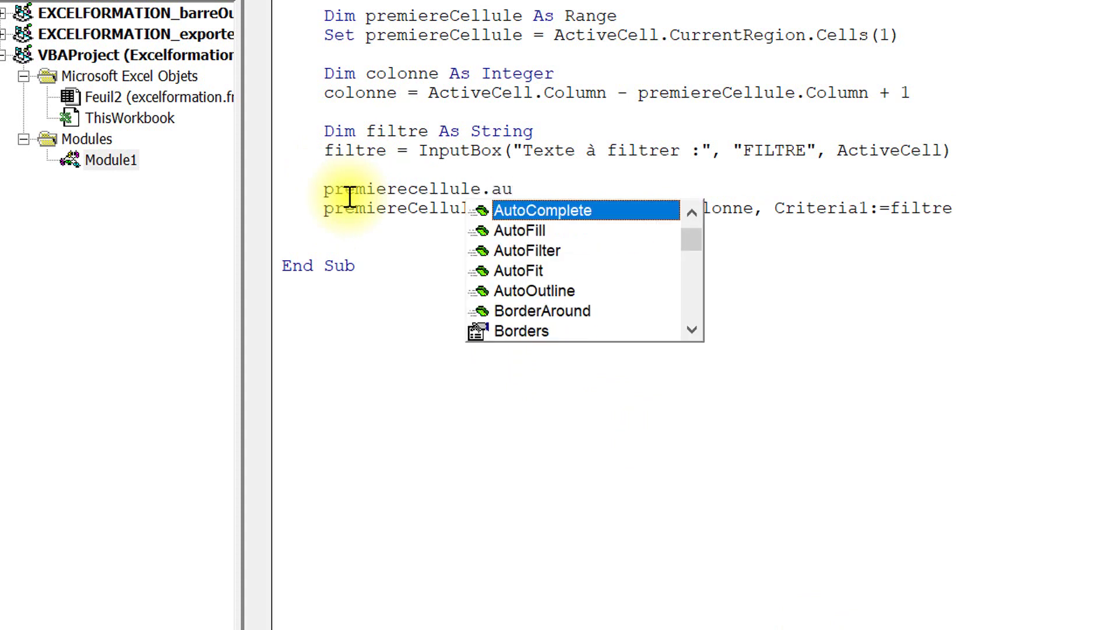
key(Down)
key(Down)
key(Tab)
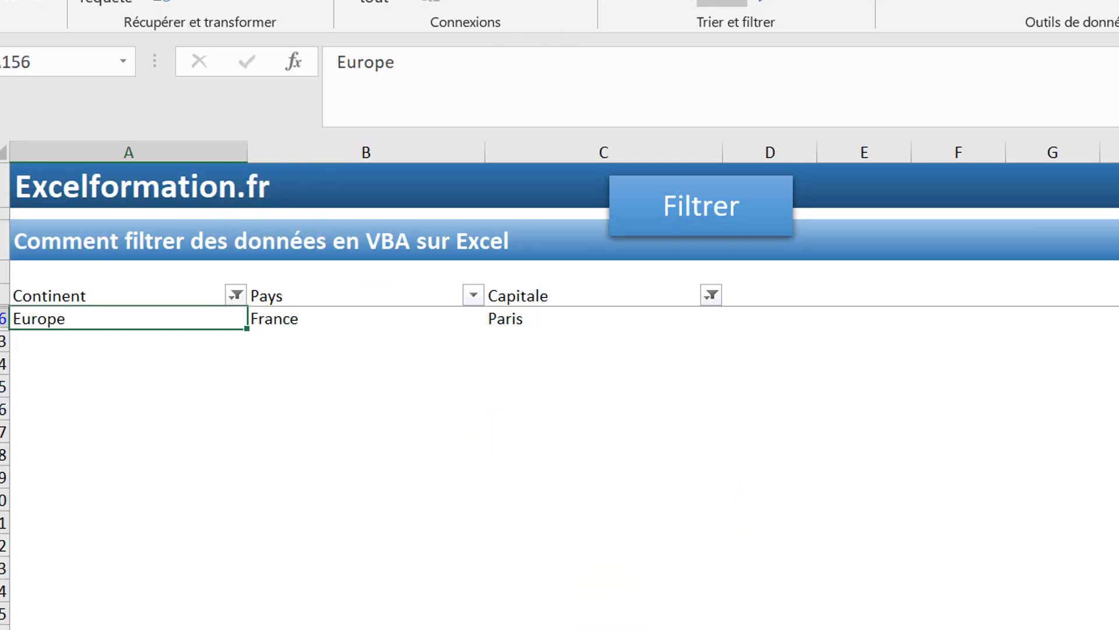
Rerun Filtrer on Europe to list all European countries, then return to the criterion in the code.
click(651, 217)
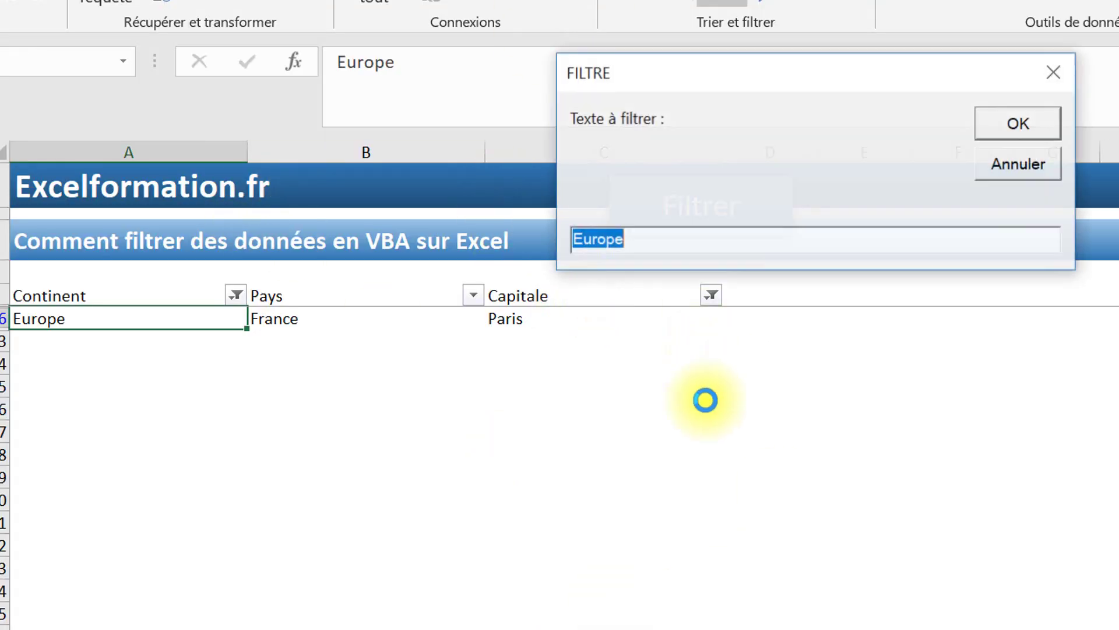
click(1017, 122)
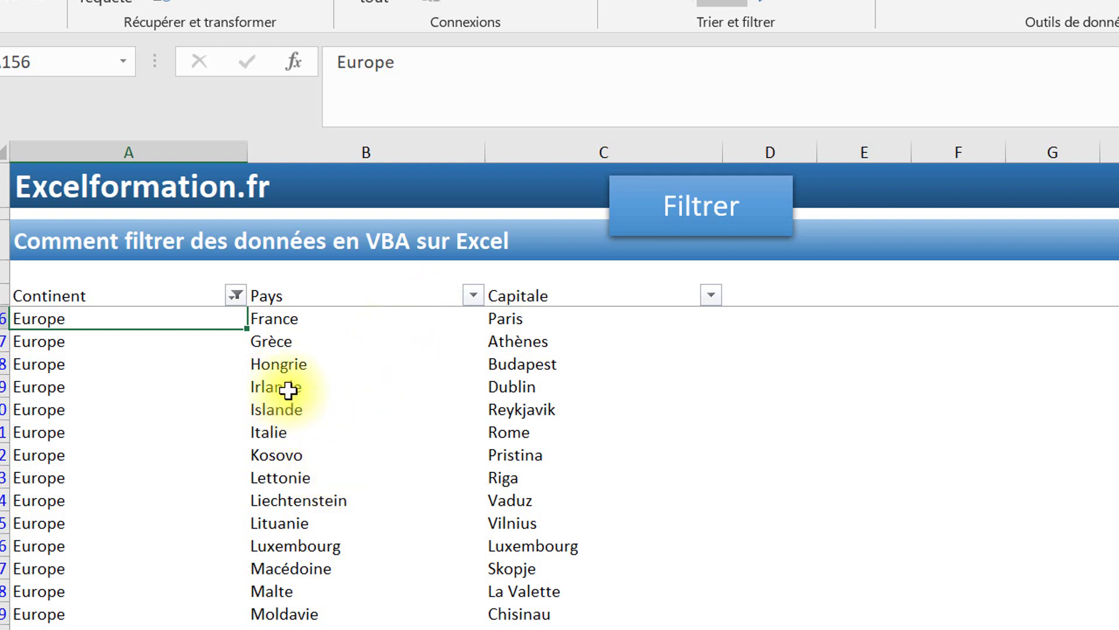
click(294, 410)
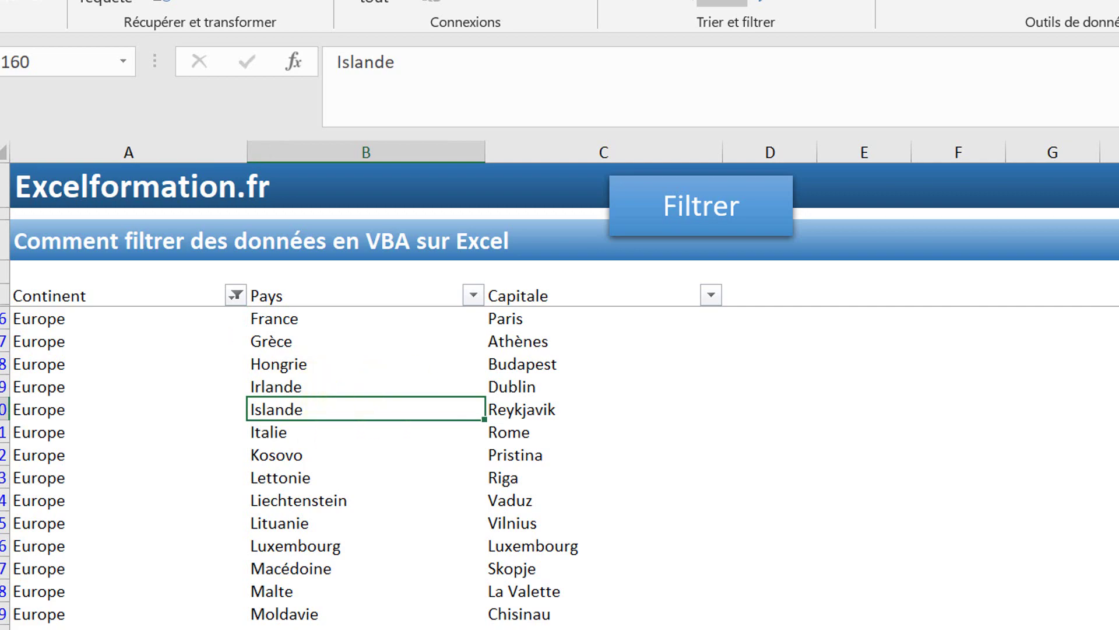
key(alt+F11)
click(887, 207)
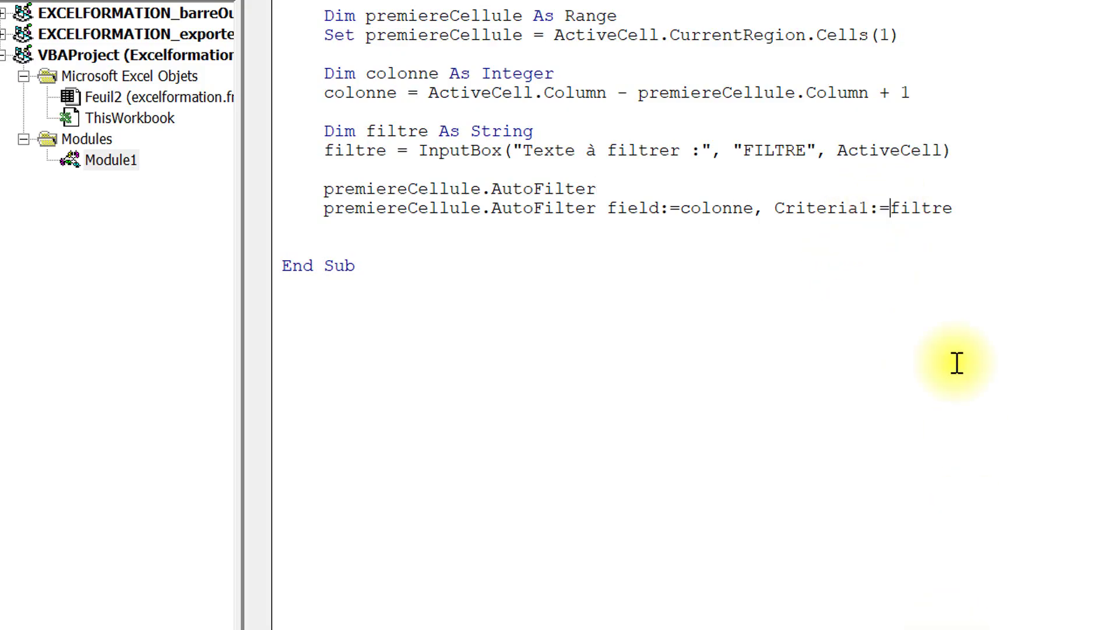
Change the criterion to Criteria1:="*" & filtre & "*" for partial-text matching.
text("*)
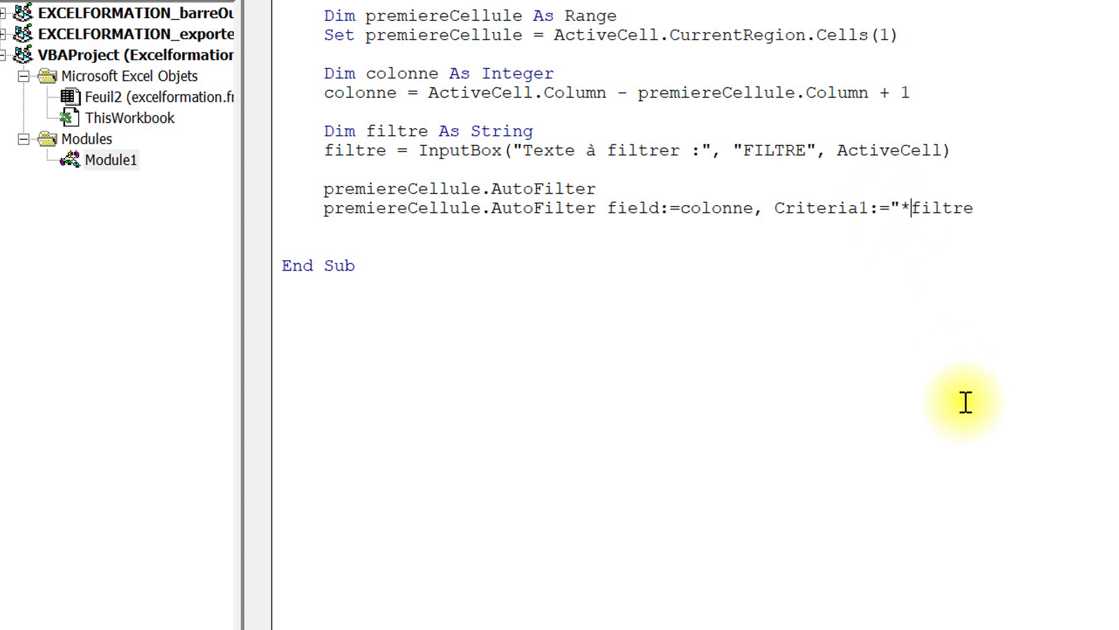
text(" &)
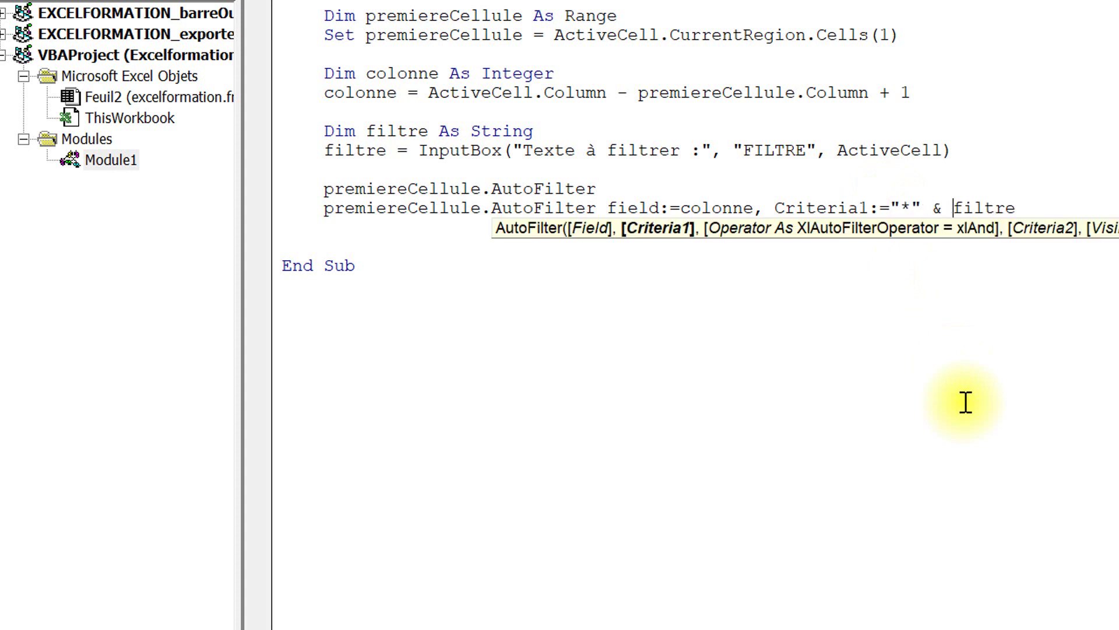
key(End)
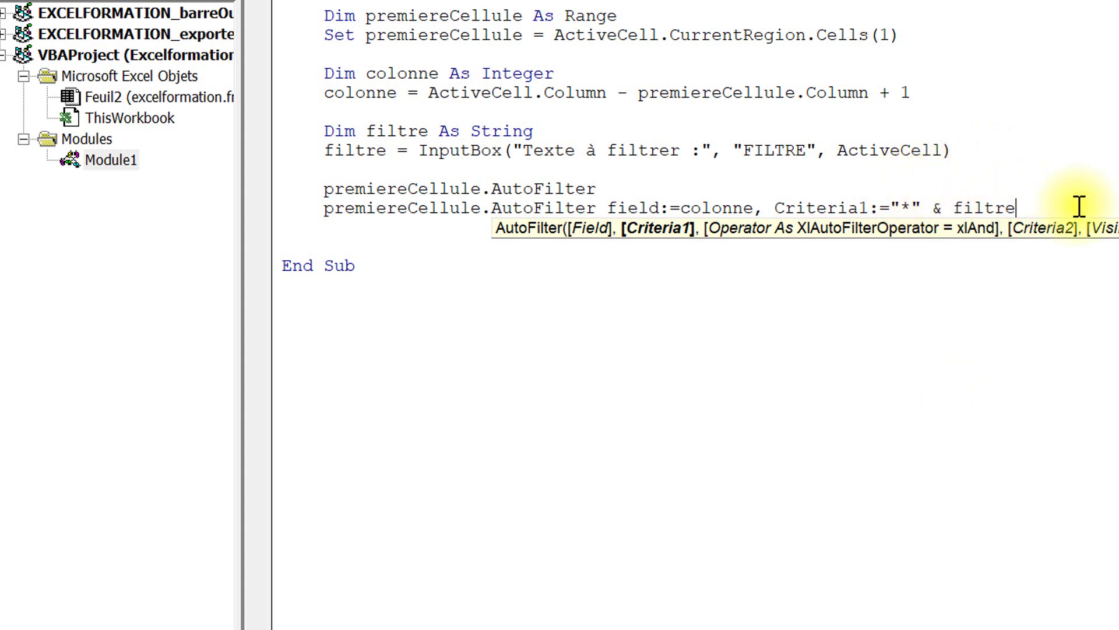
text(& ")
text(*")
click(1088, 150)
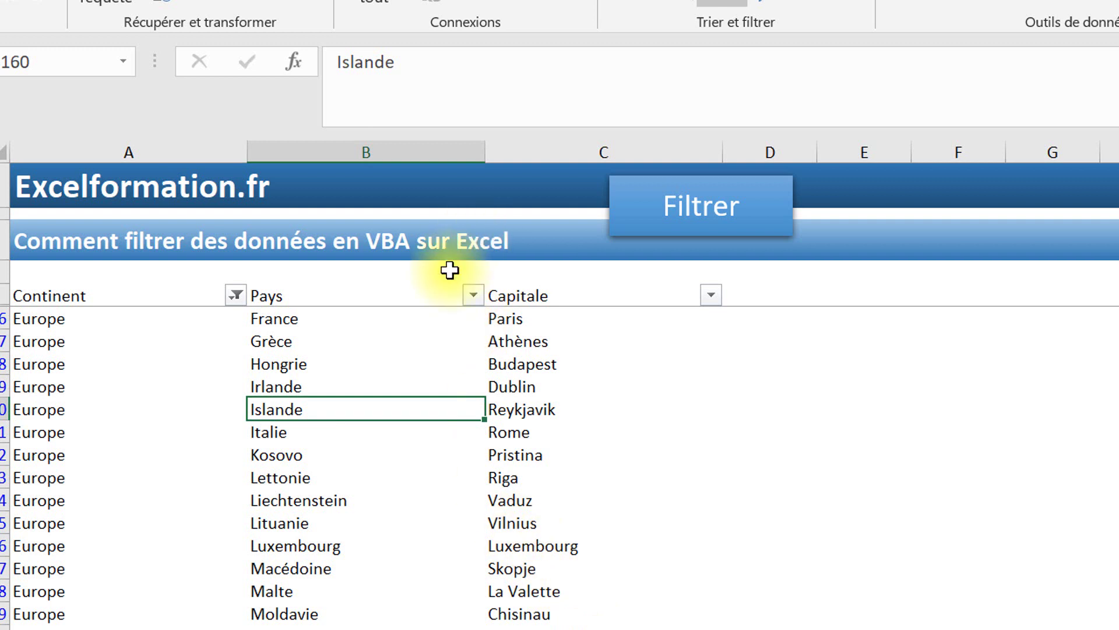
Filter the Pays column on 'land', leaving Irlande, Islande and Nouvelle-Zélande.
click(670, 207)
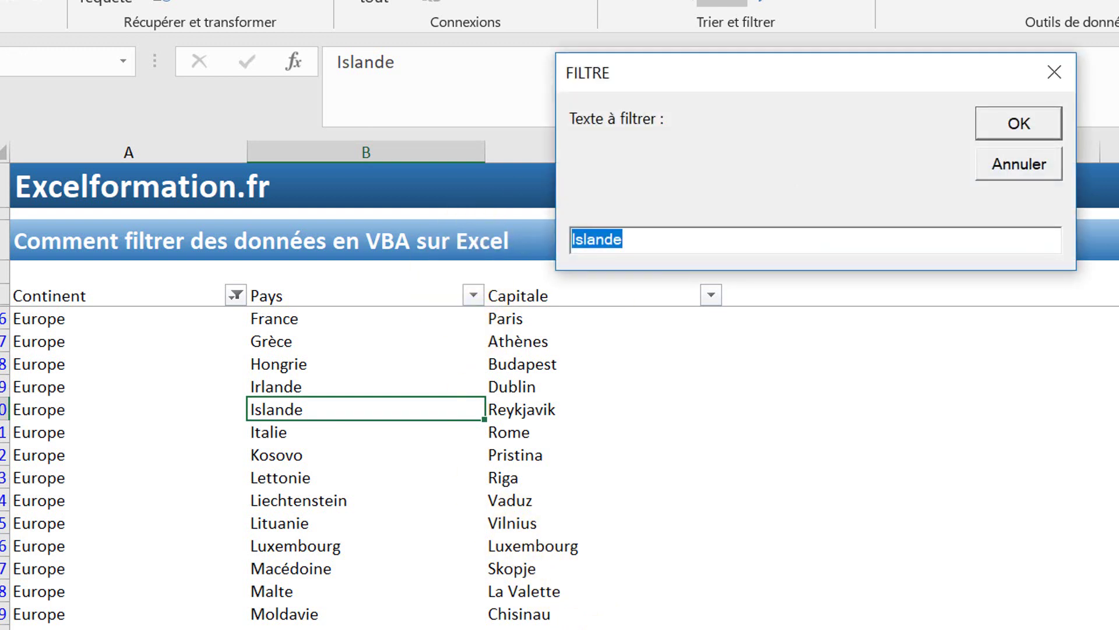
text(land)
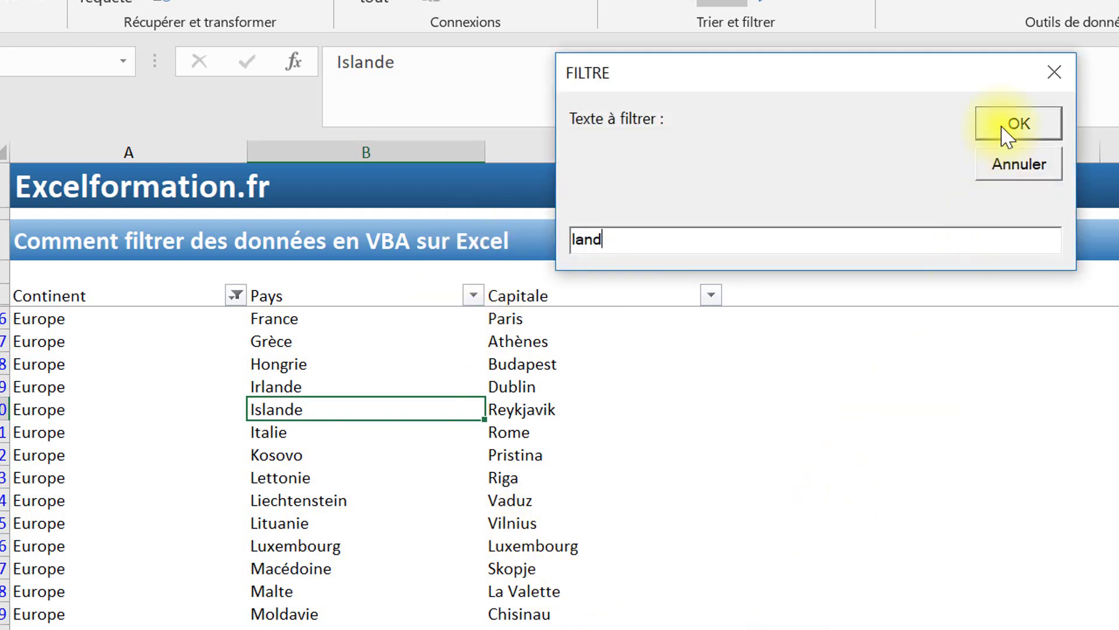
click(1008, 132)
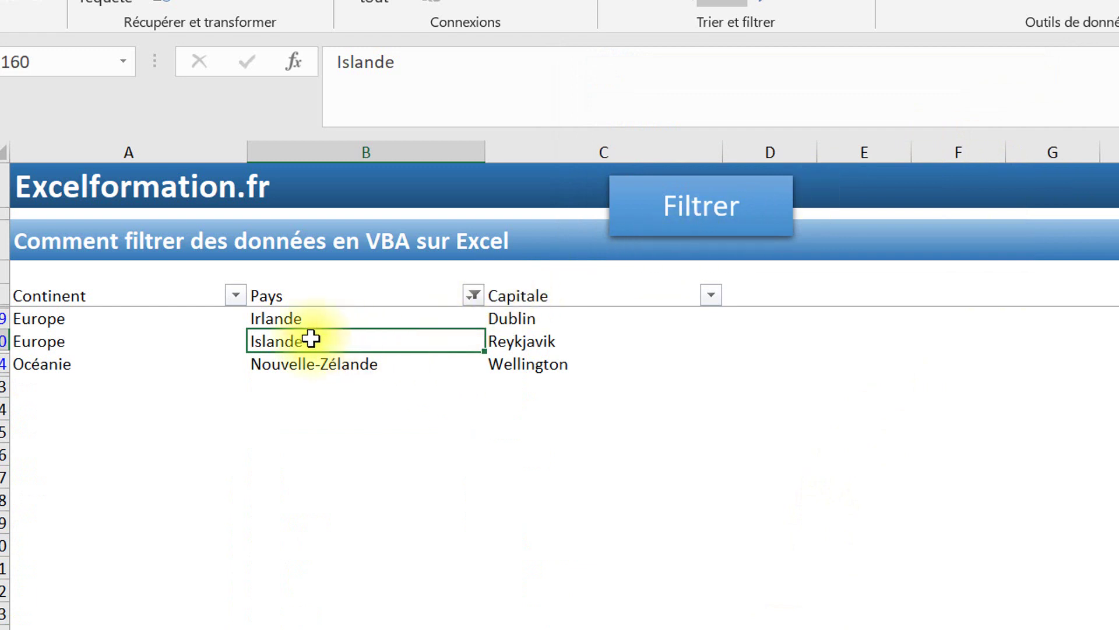